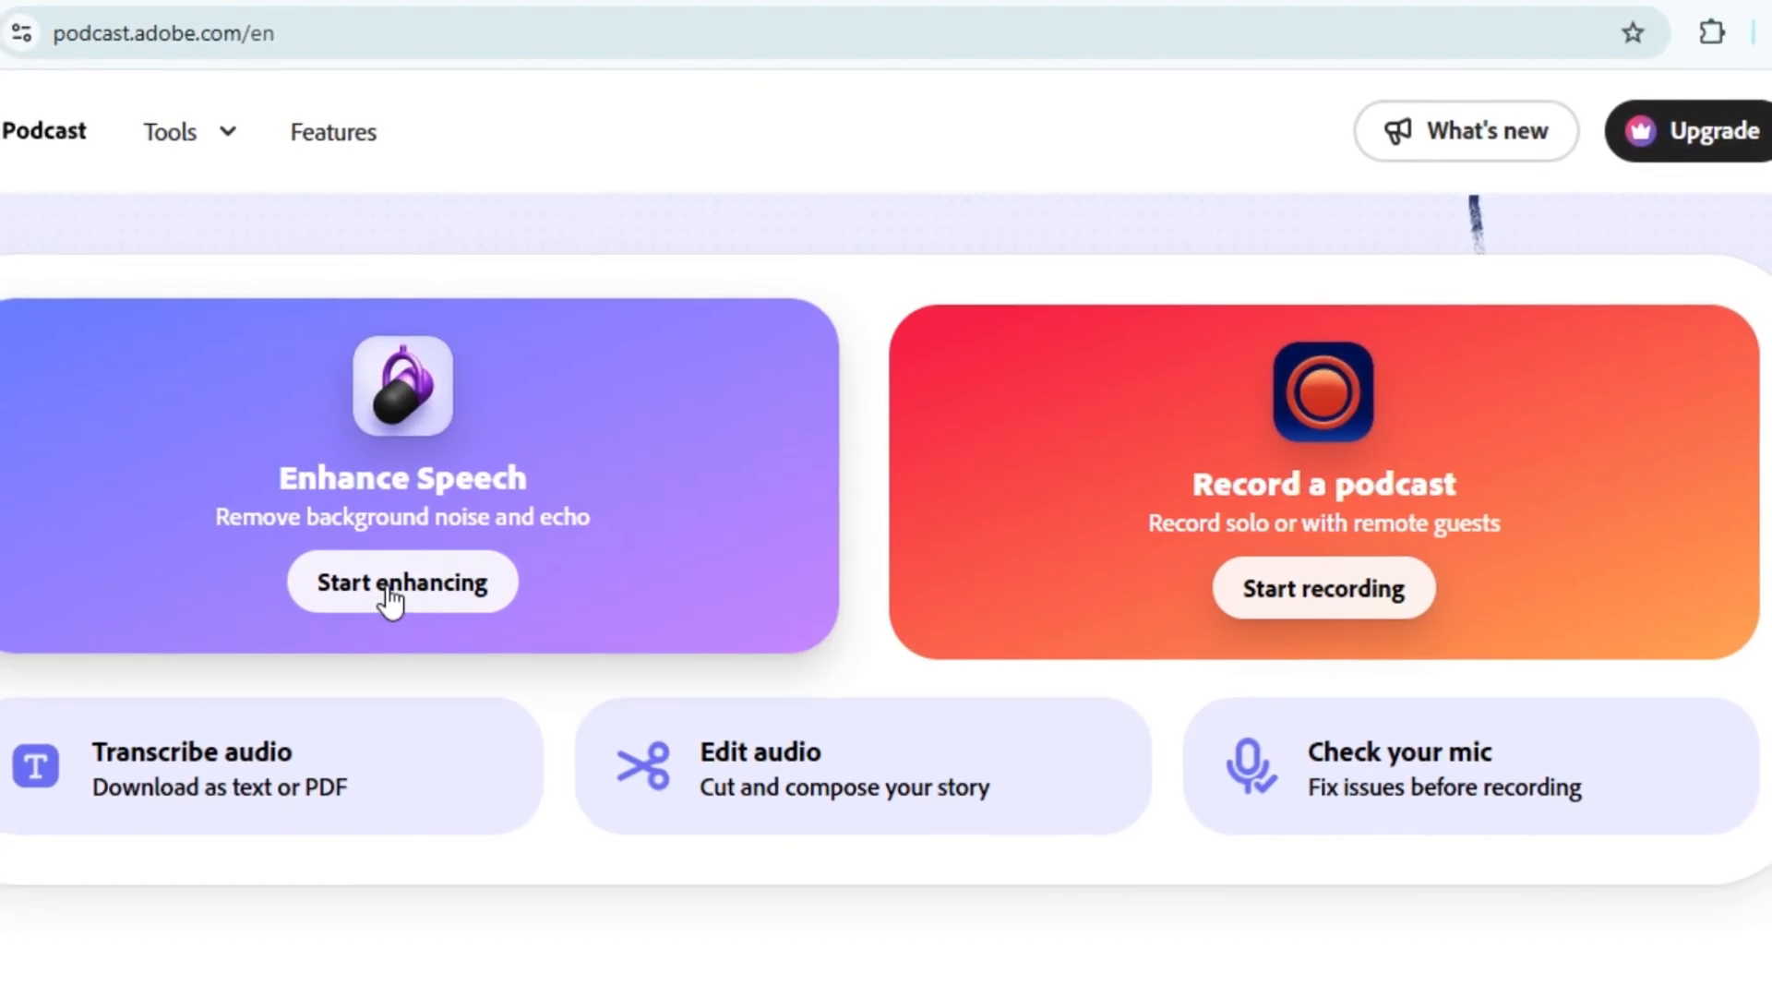
# Upload the noisy AAC file from Downloads to Enhance Speech using the v2 model
pyautogui.click(394, 583)
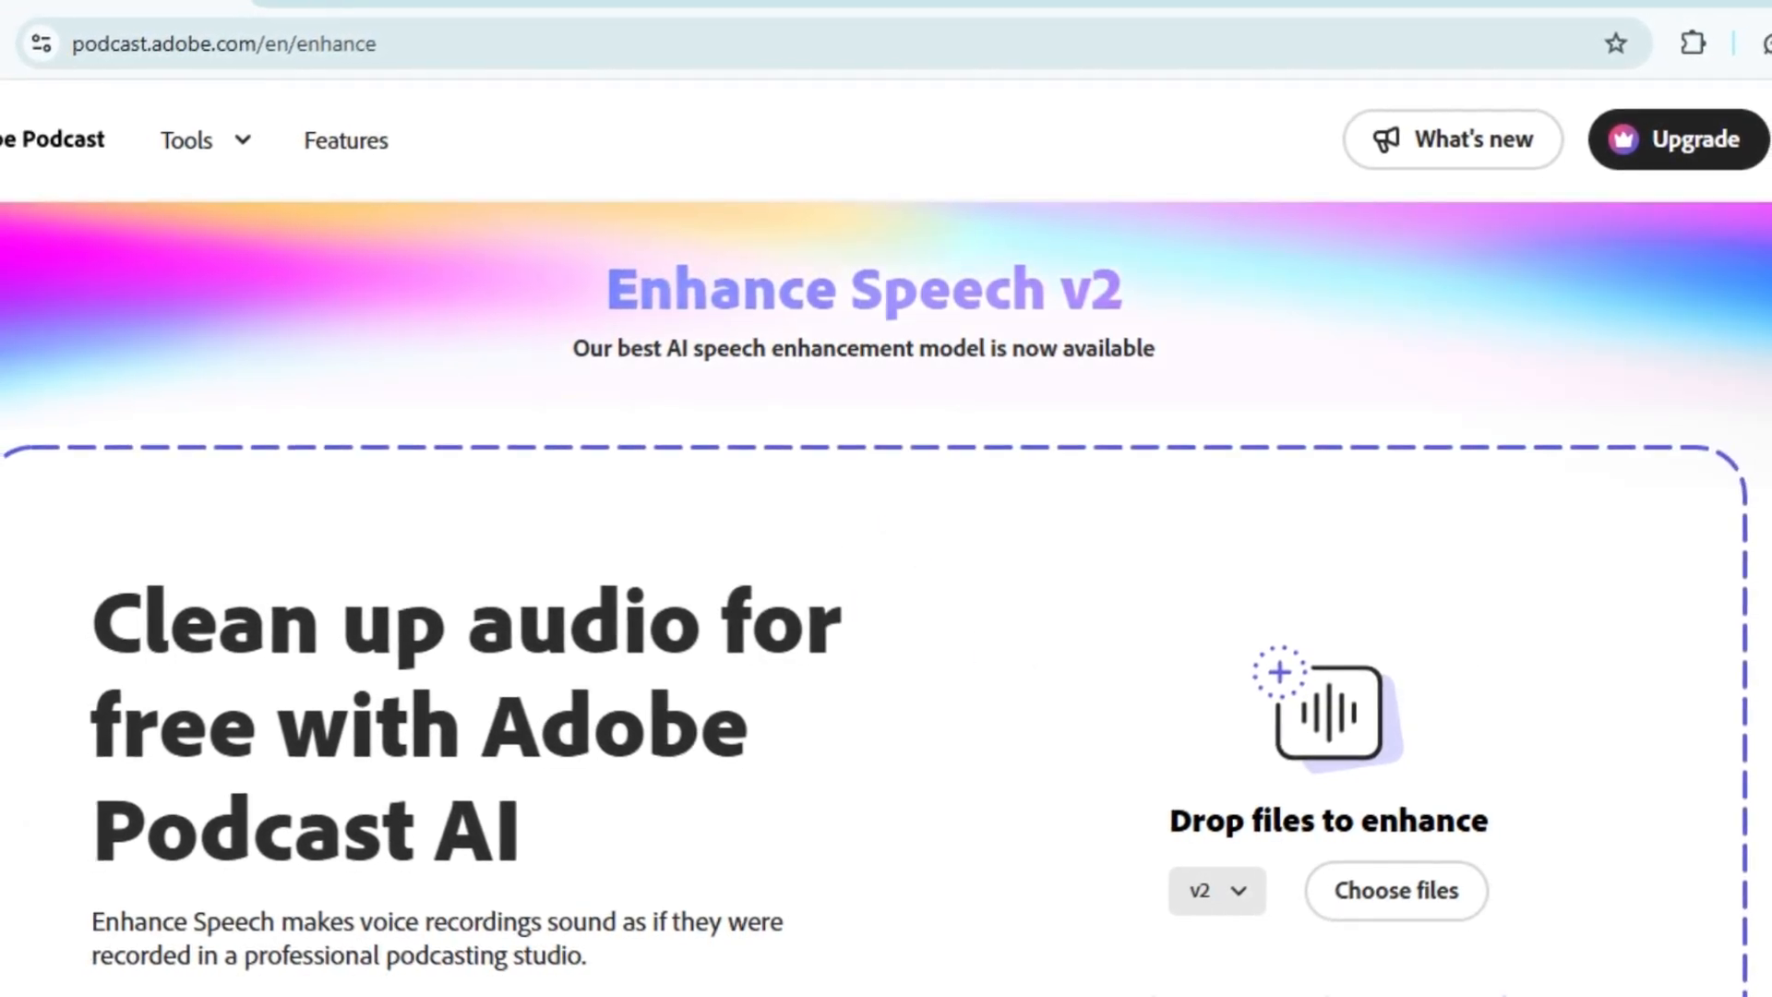
pyautogui.scroll(-4, 886, 590)
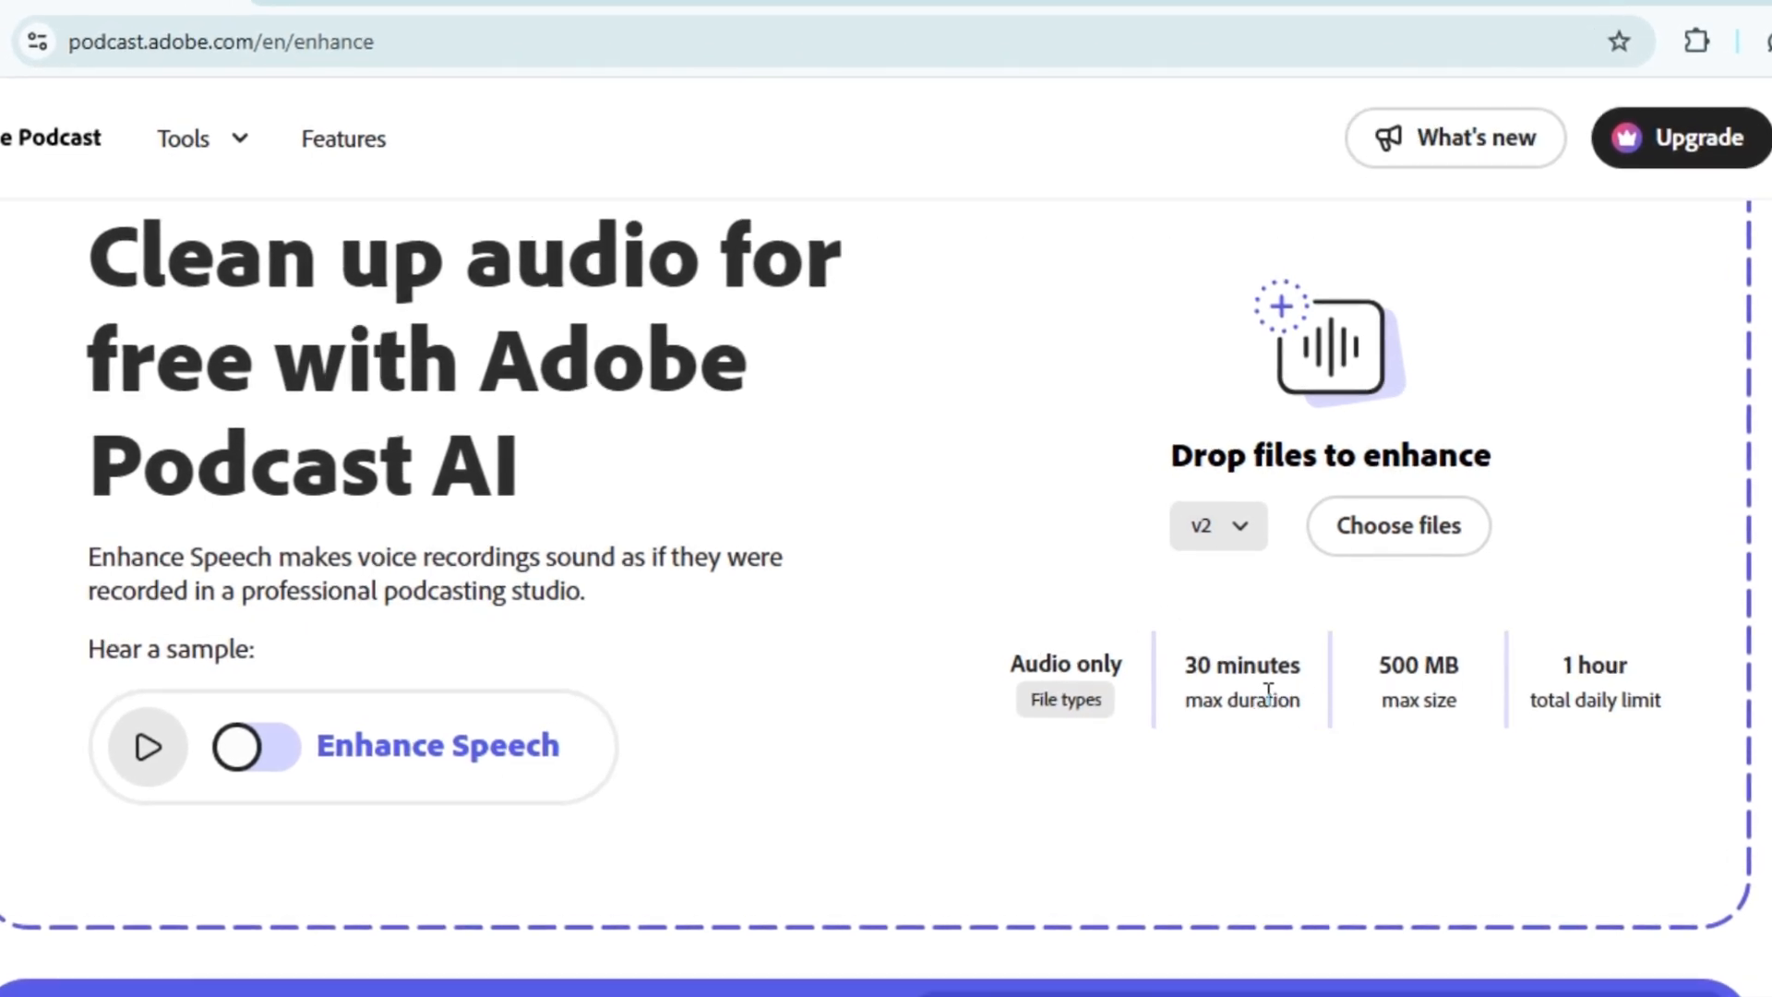
pyautogui.click(1366, 528)
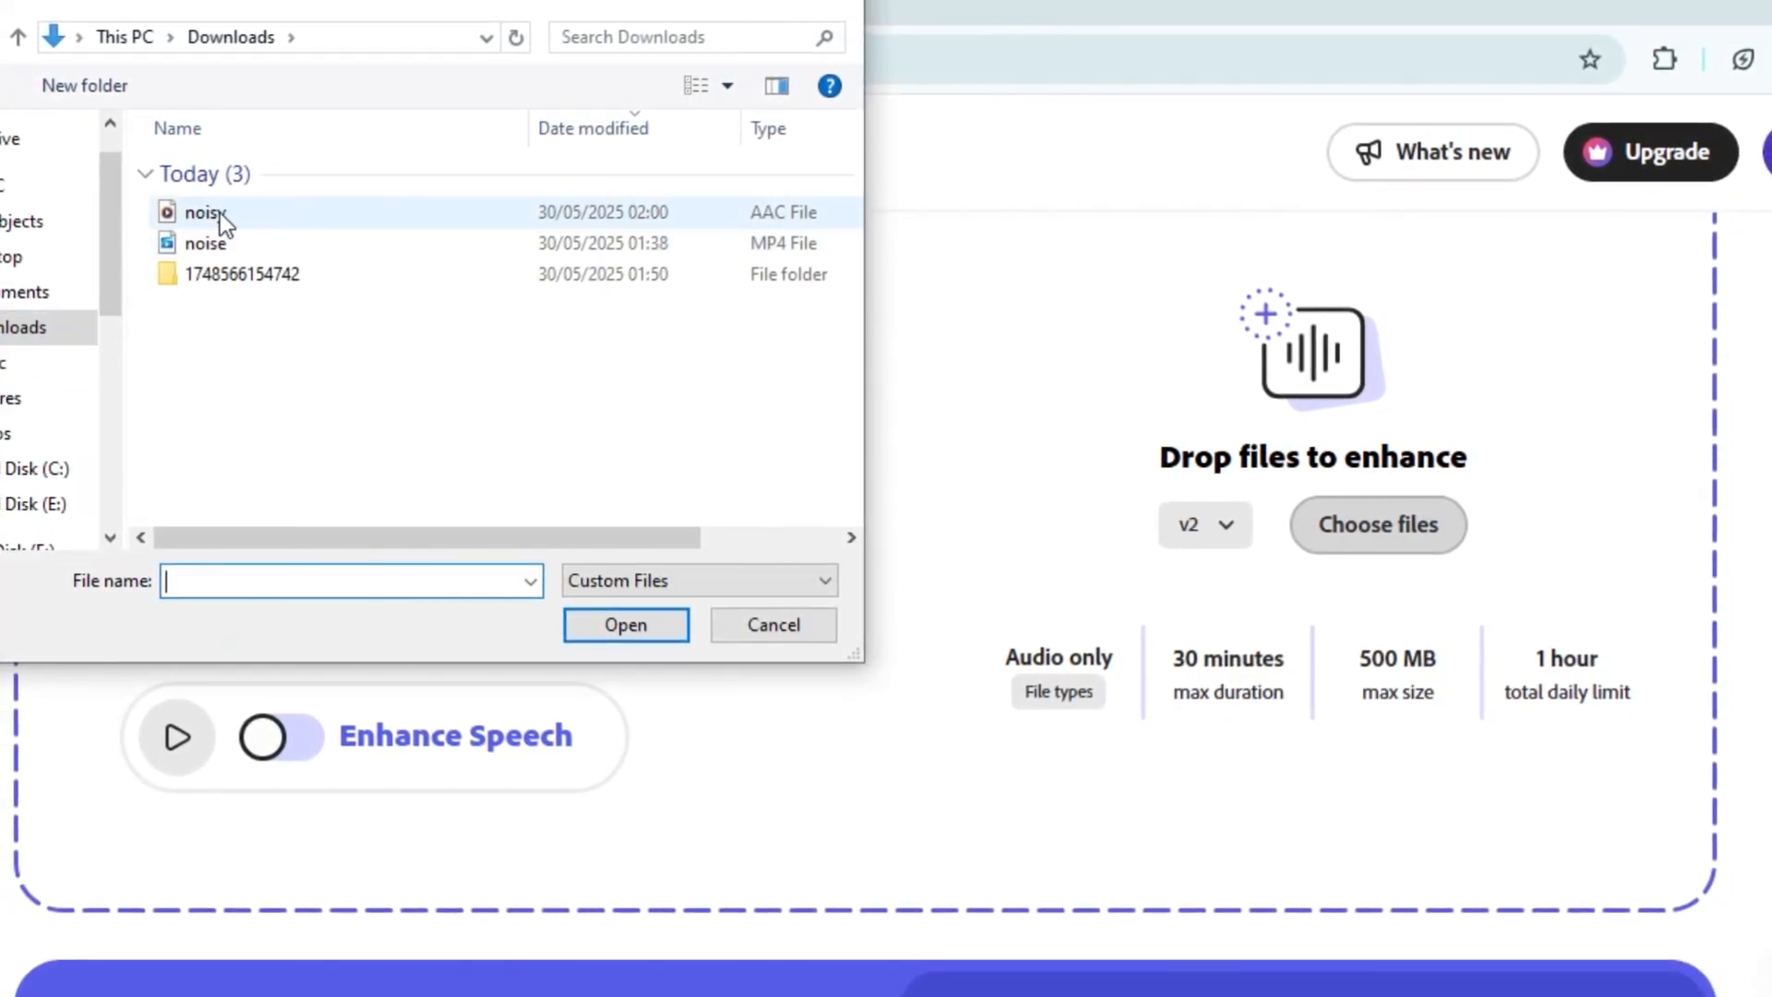
pyautogui.click(220, 212)
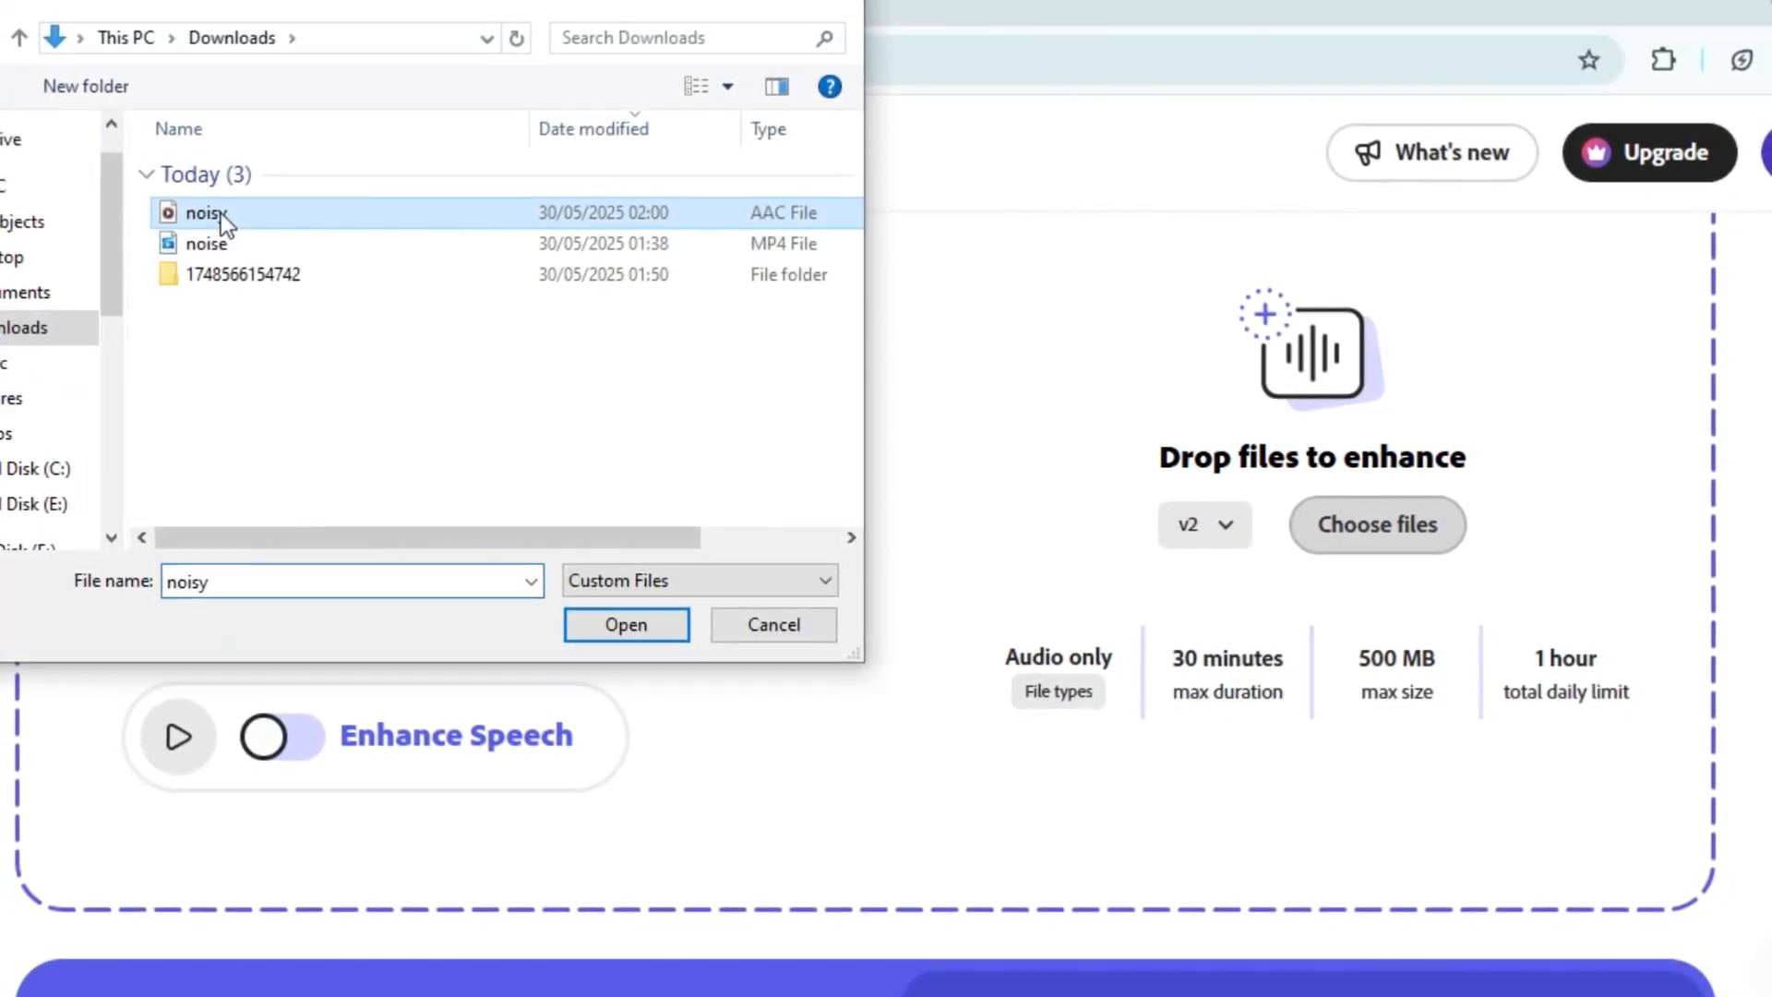
pyautogui.click(648, 618)
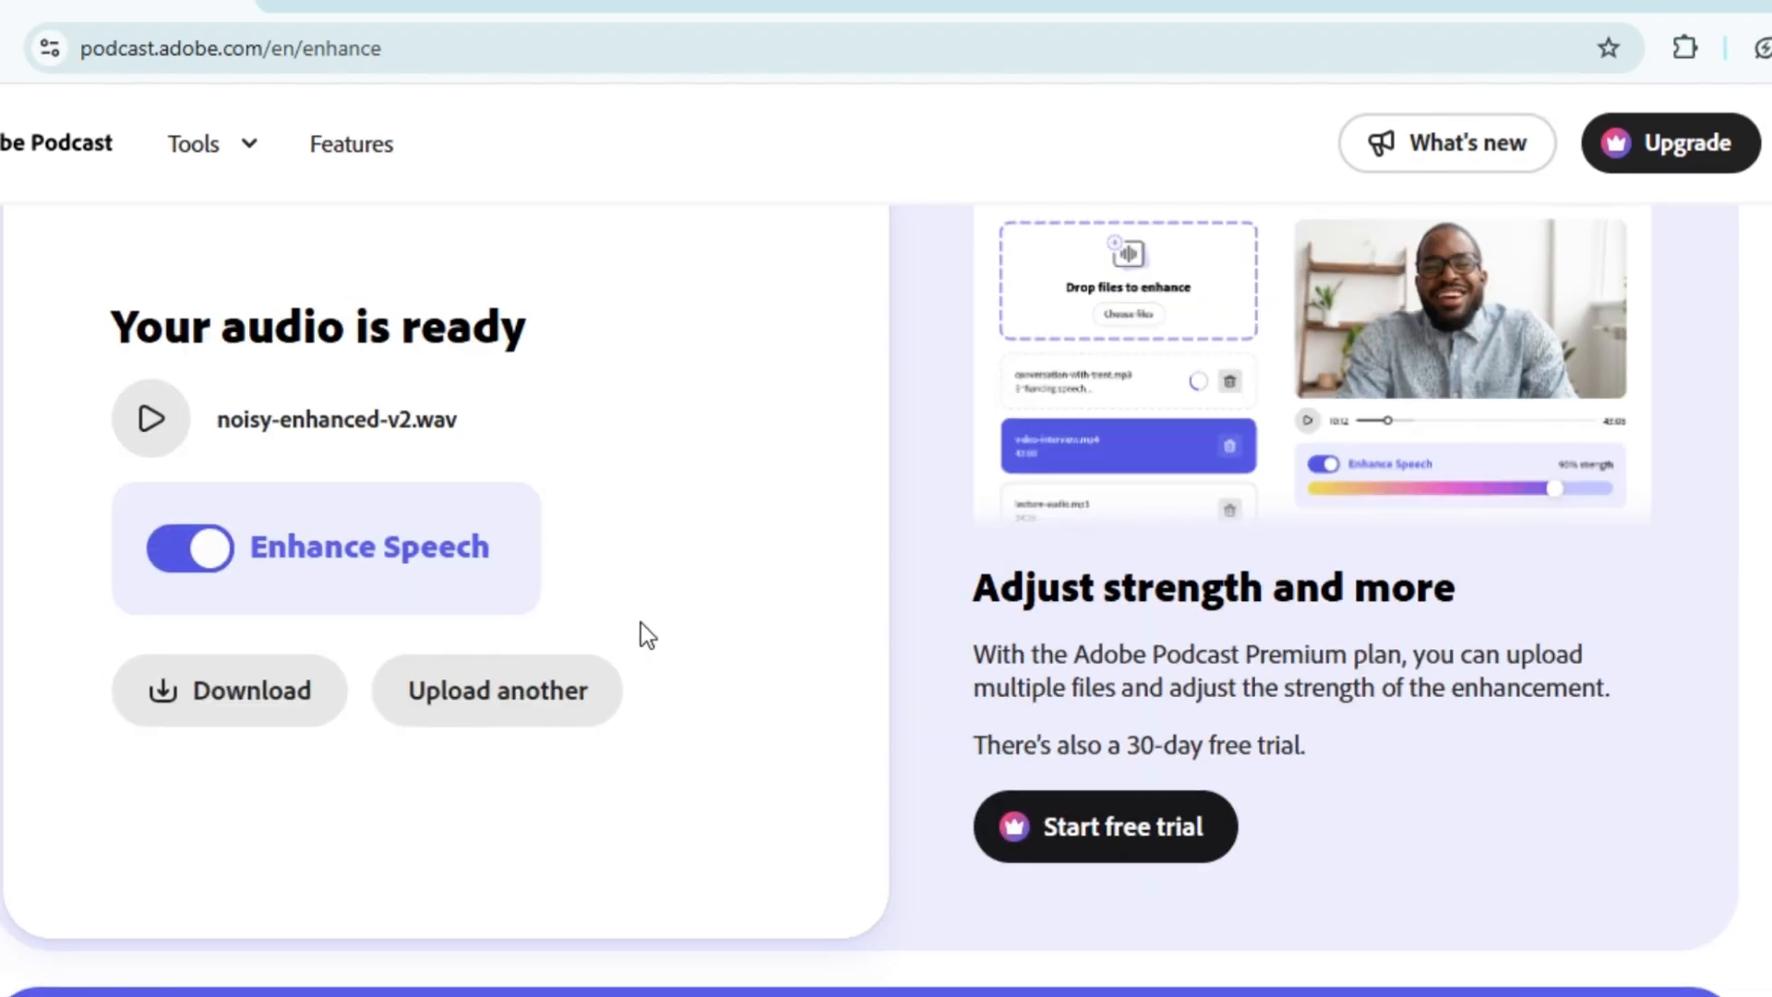
# Play the audio with Enhance Speech off and on for comparison, and download the enhanced version
pyautogui.click(190, 548)
pyautogui.click(151, 418)
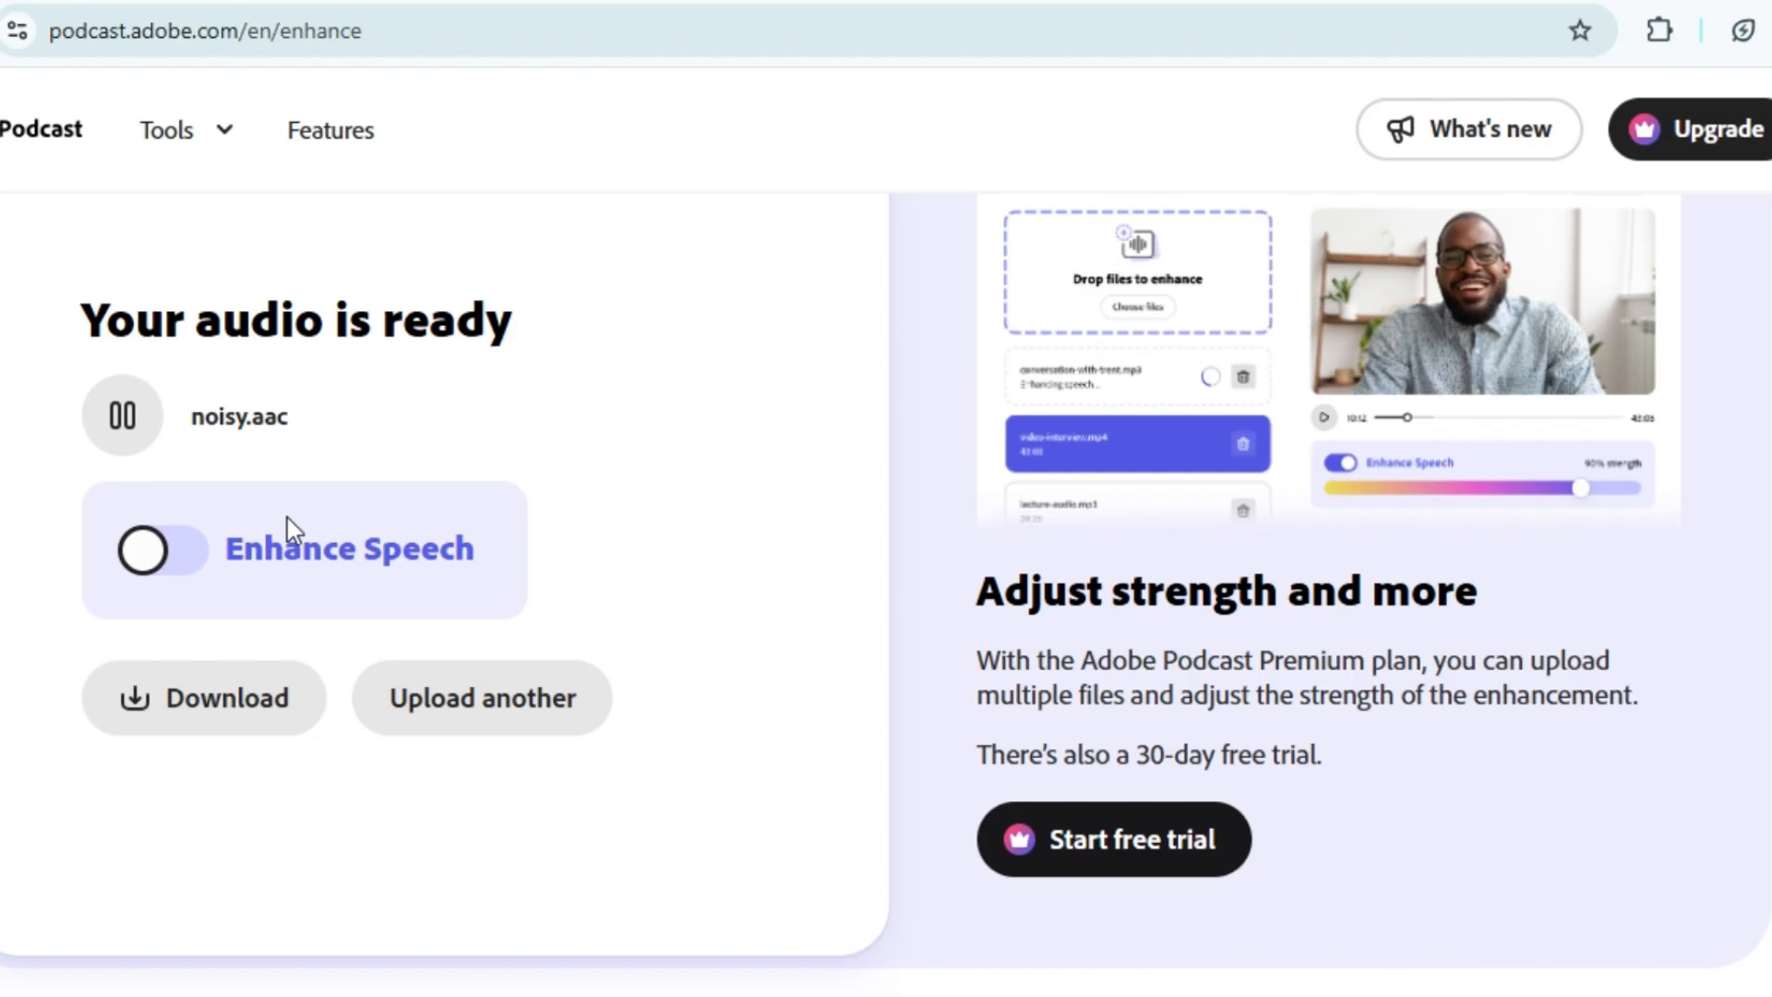
pyautogui.click(189, 581)
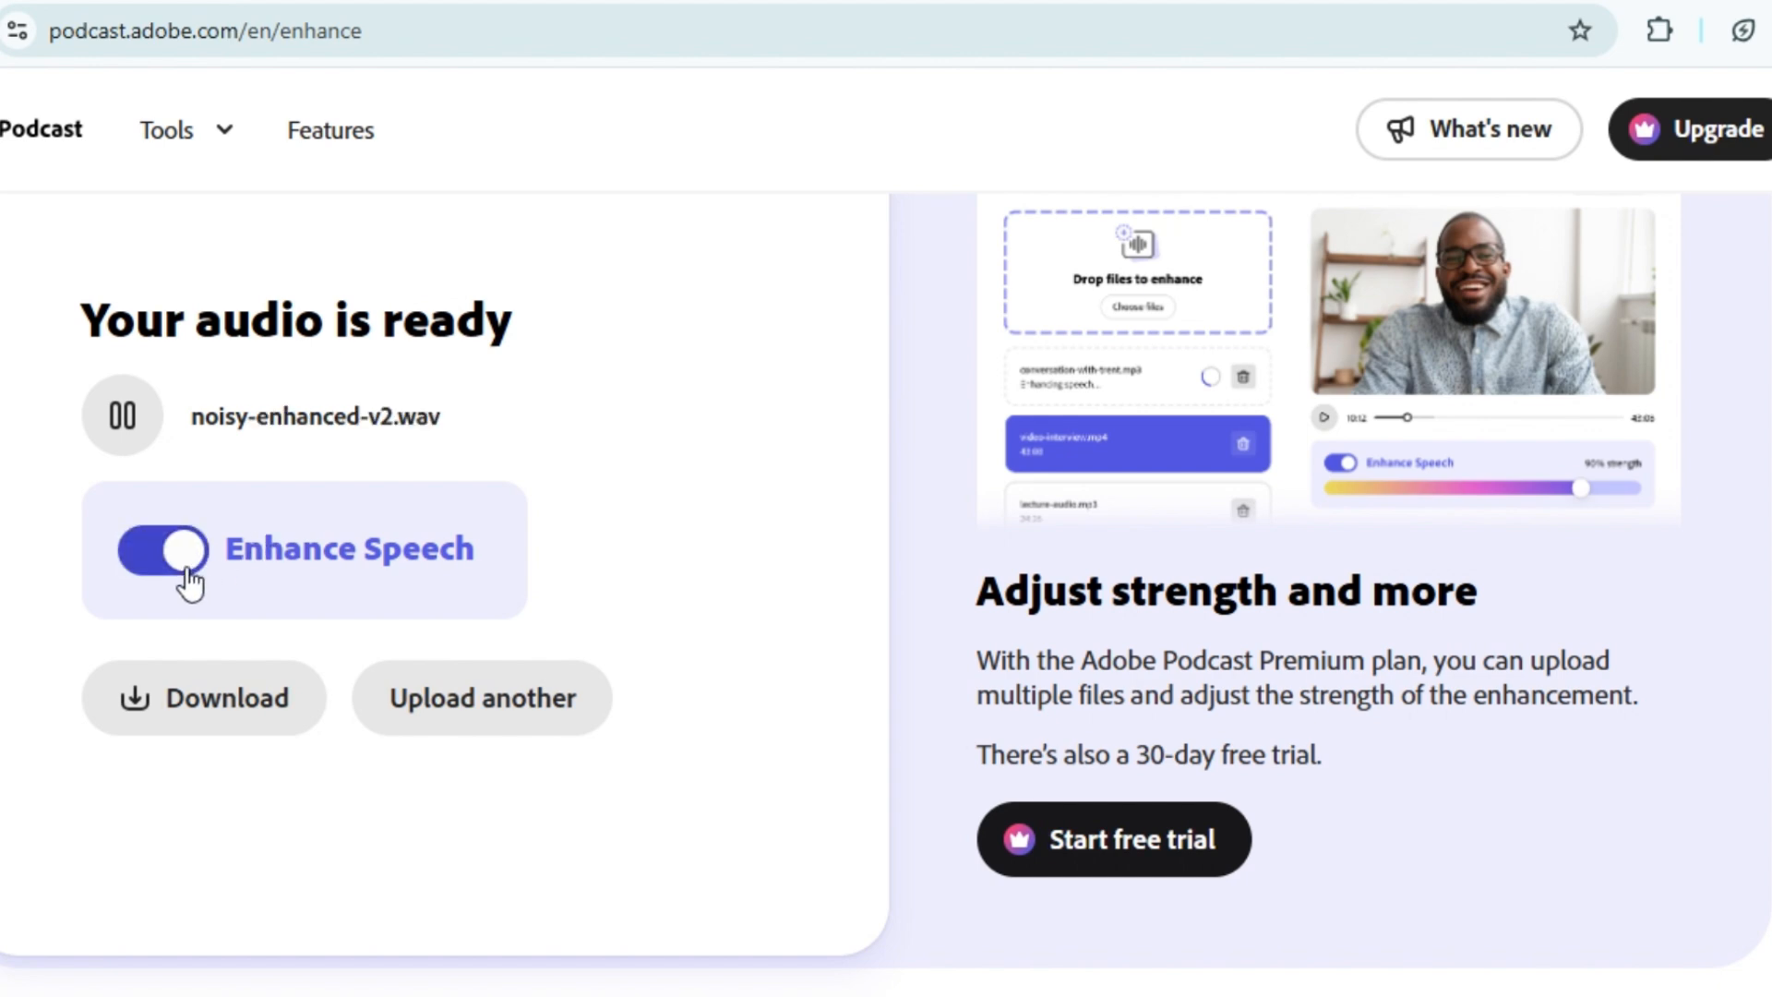
pyautogui.click(125, 441)
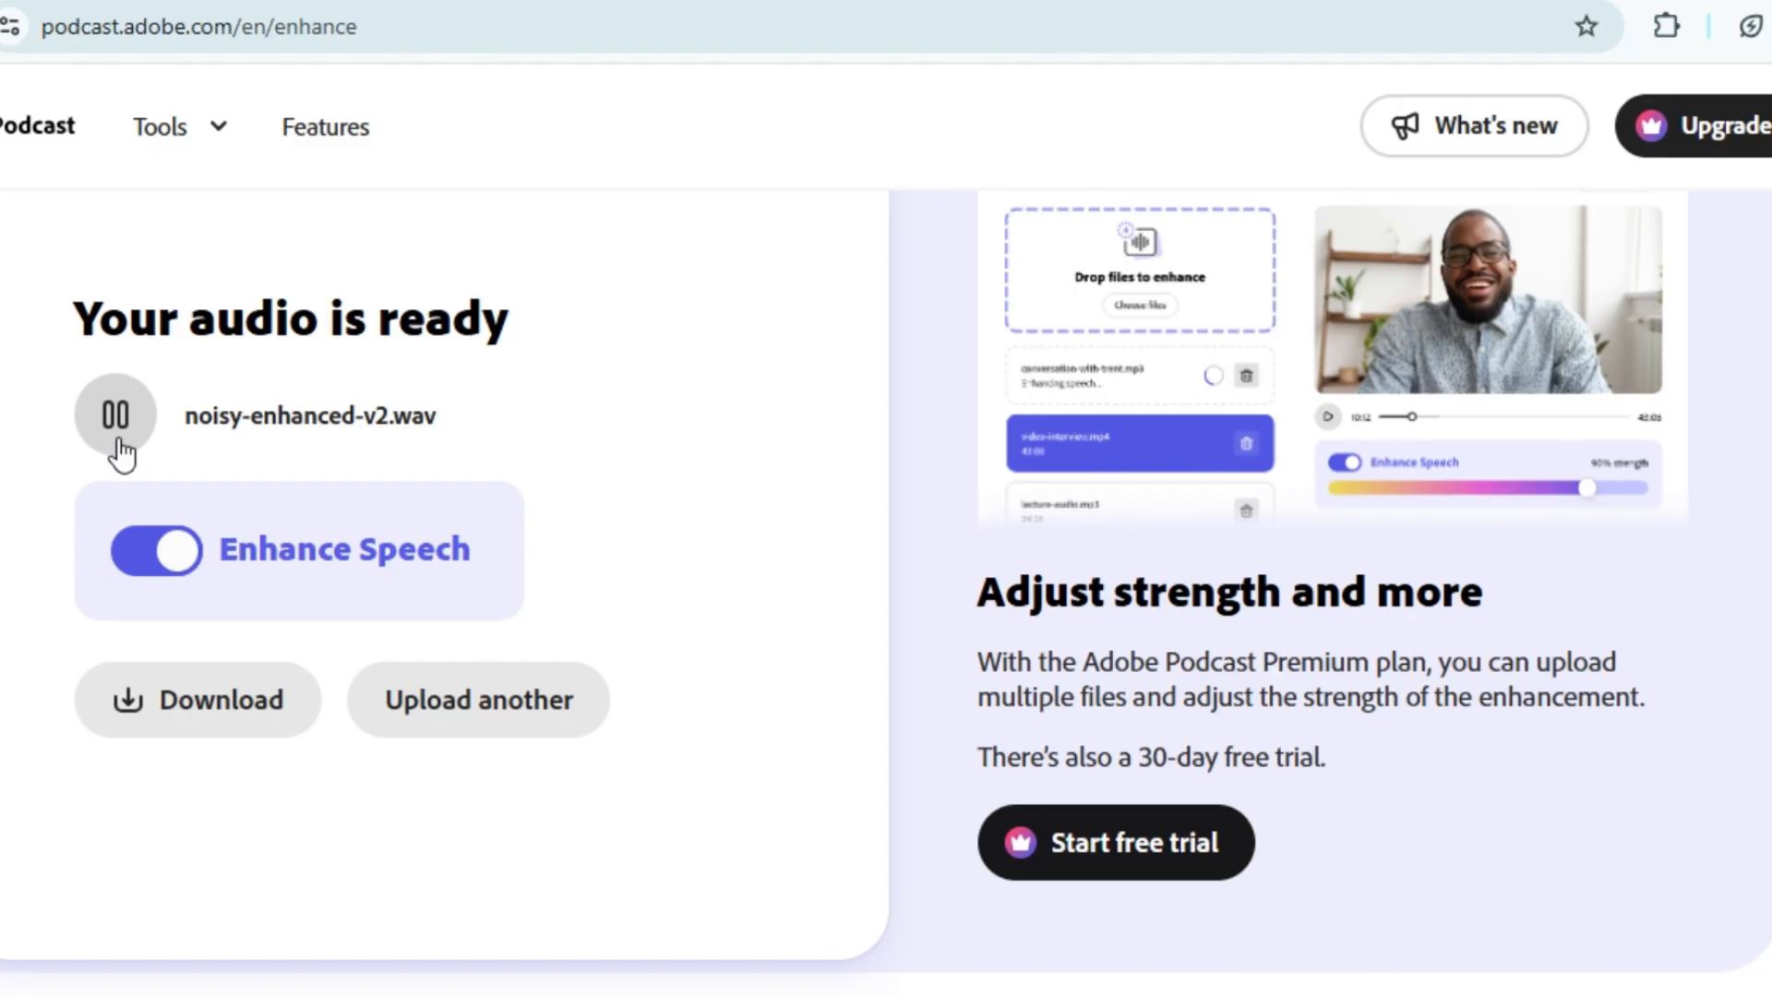
pyautogui.click(182, 715)
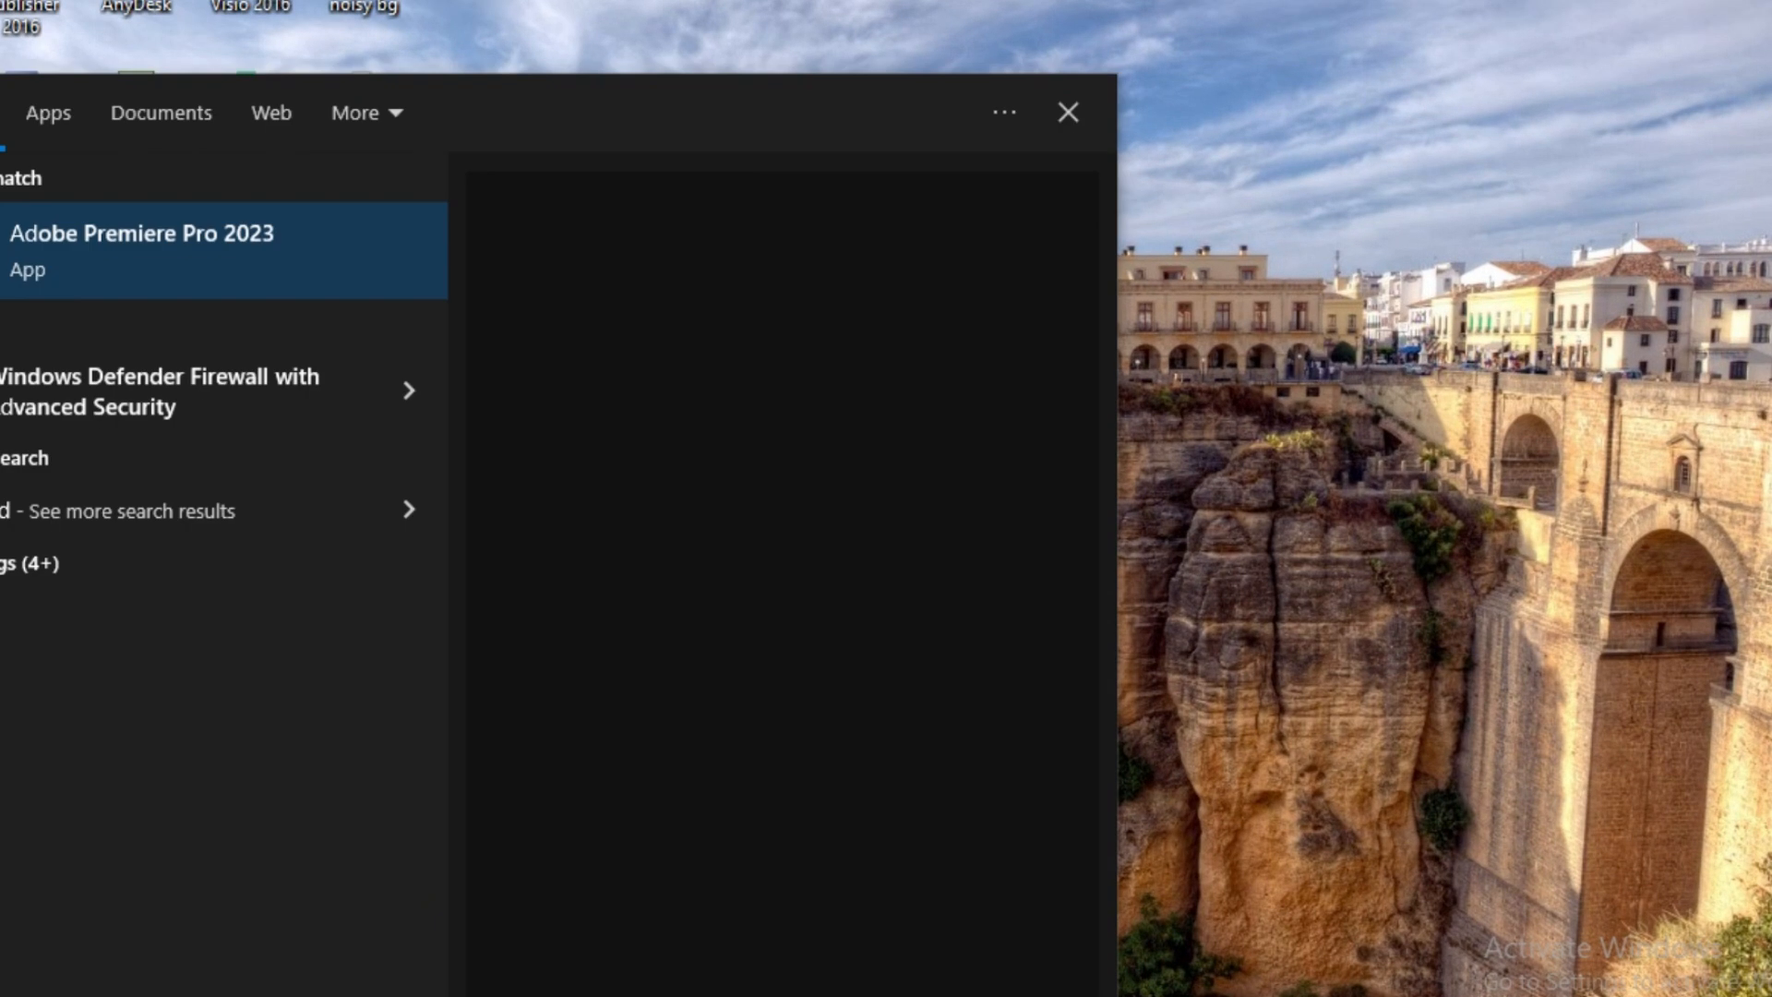
# Open Adobe Premiere Pro 2023 and create a project named "remove bg noise"
pyautogui.click(213, 254)
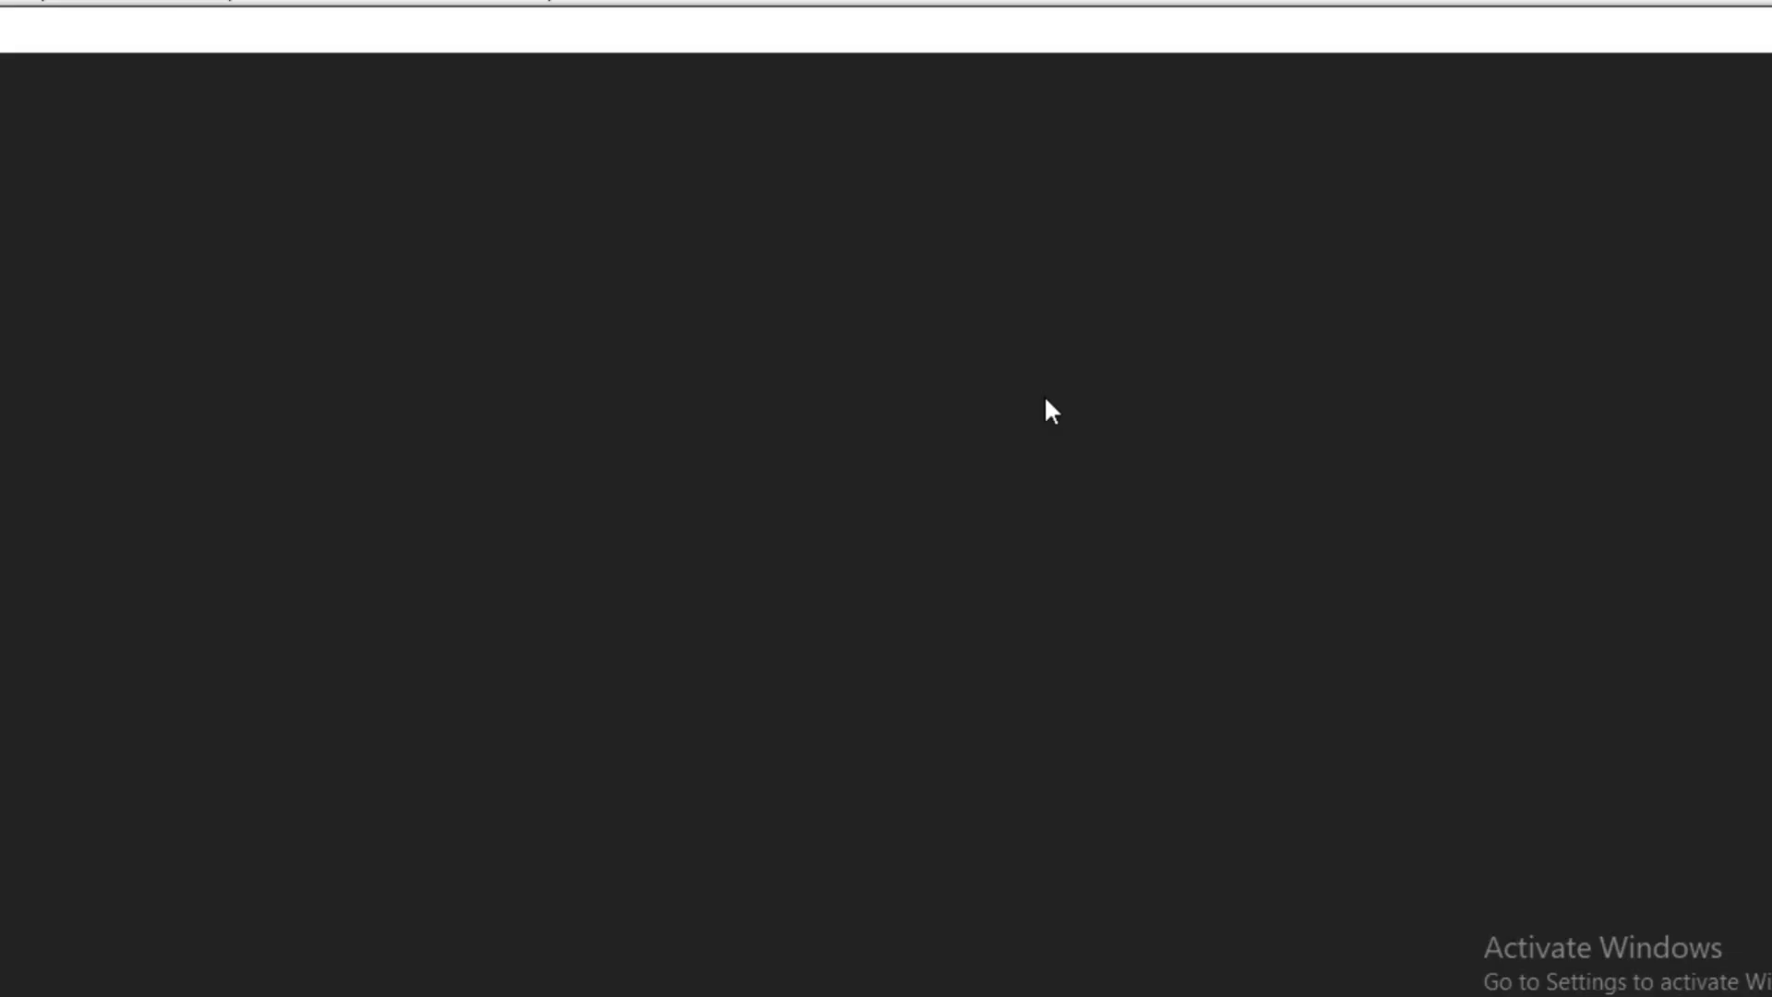
pyautogui.click(14, 230)
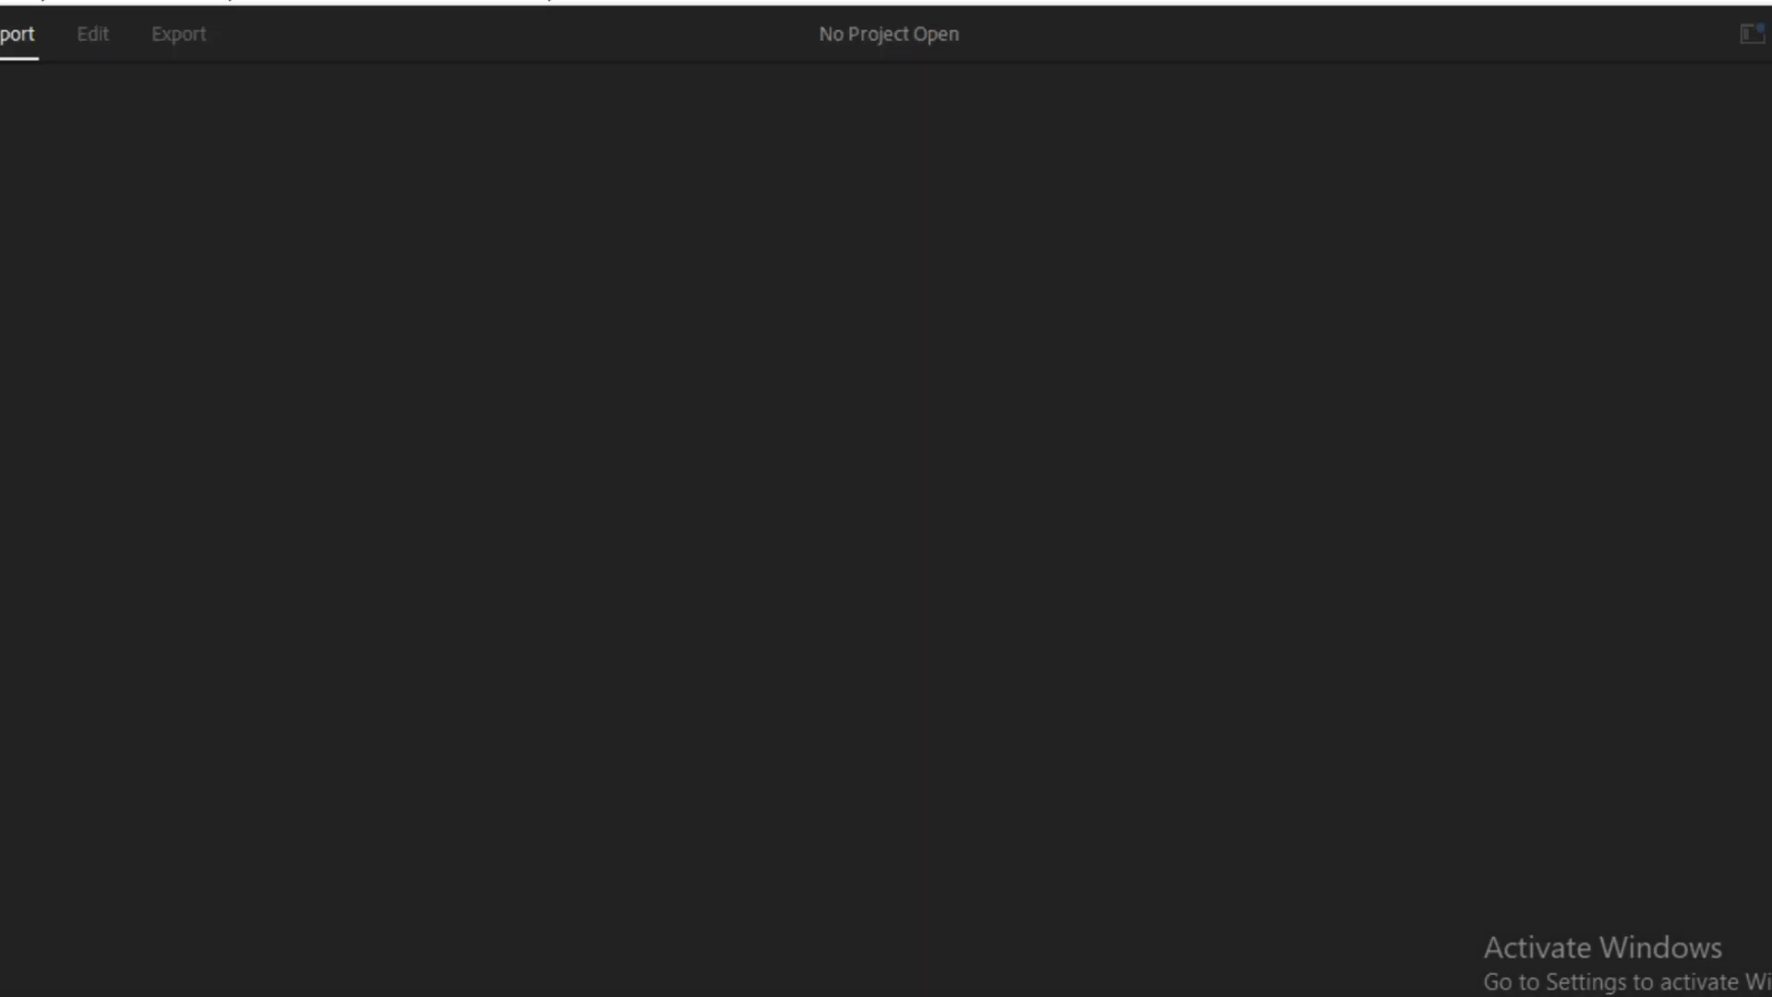
pyautogui.write('remove')
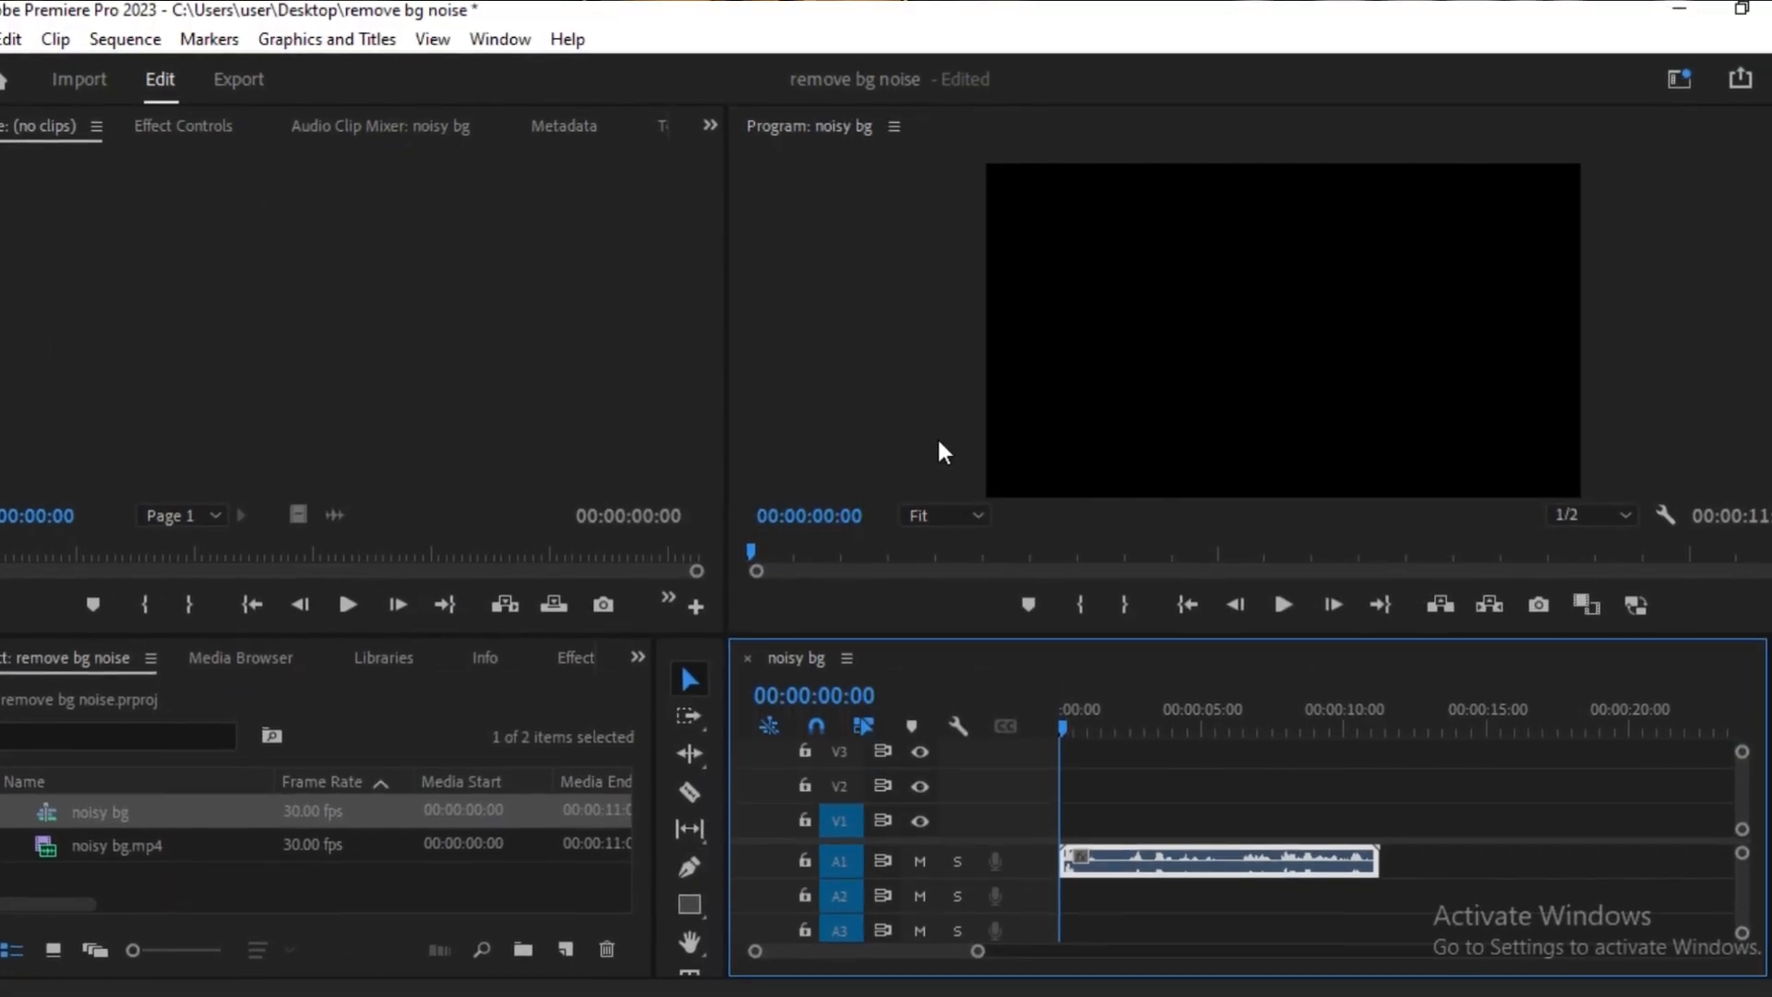
# Switch to the Audio workspace and tag the selected noisy bg.mp4 clip as Dialogue in Essential Sound
pyautogui.click(469, 42)
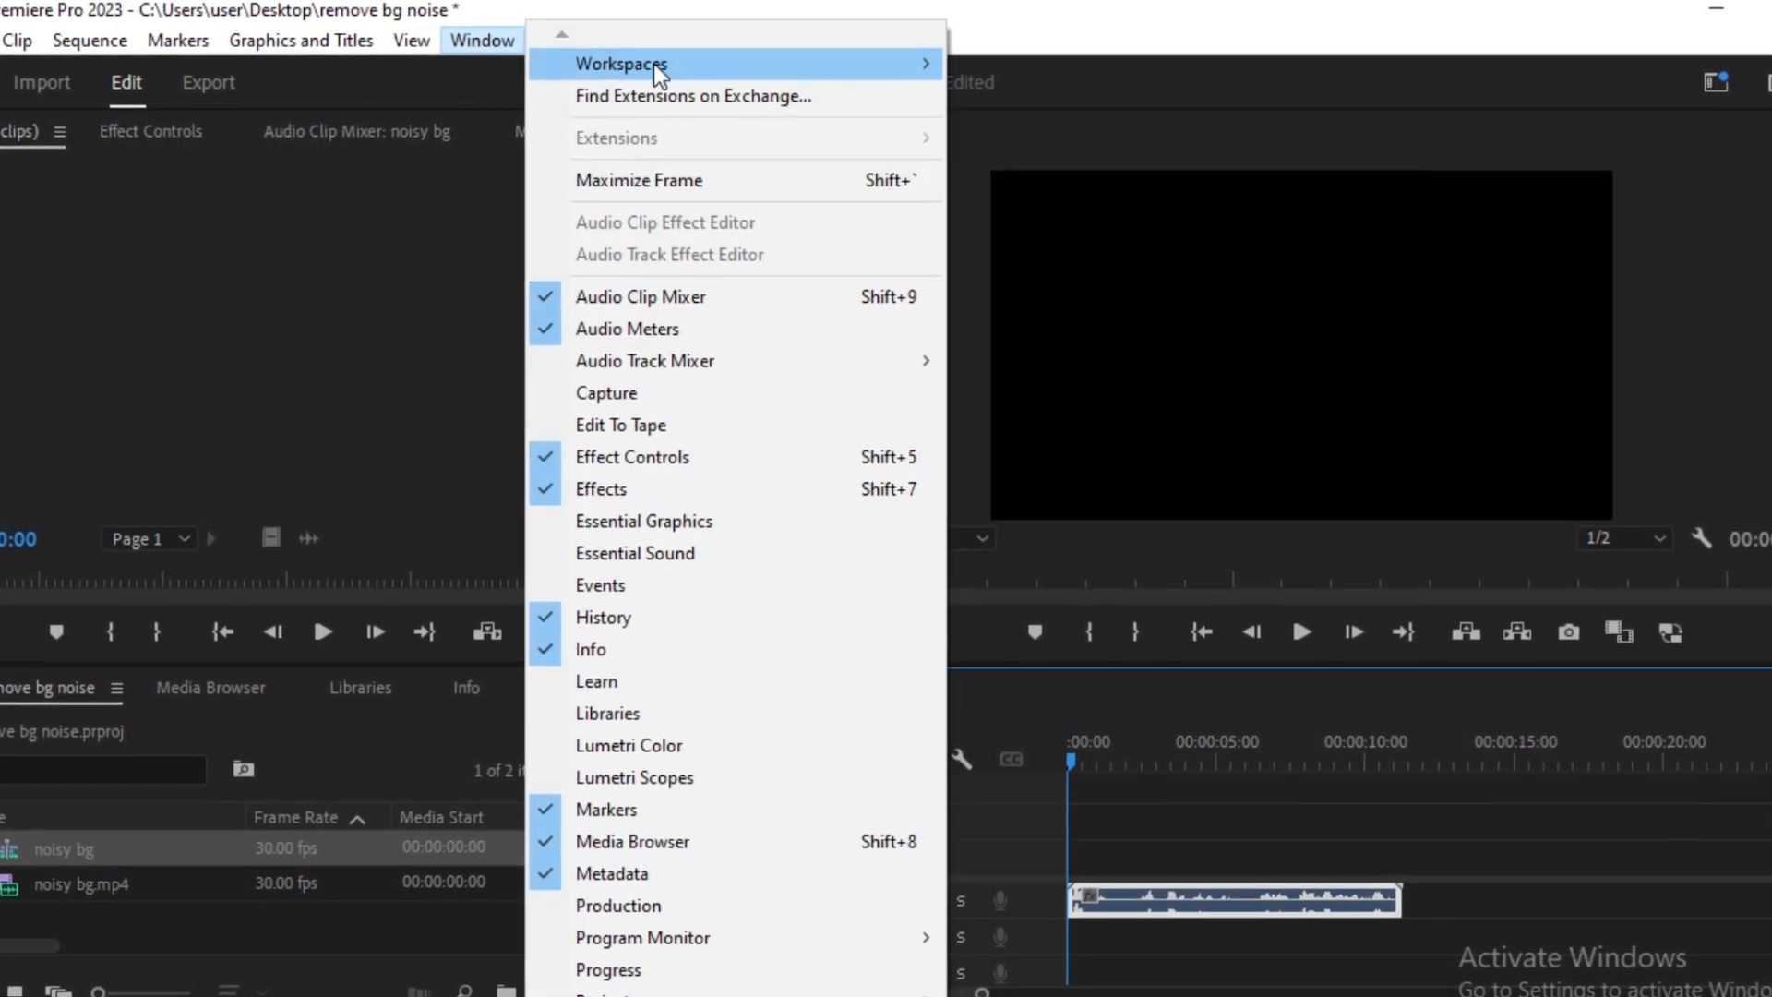
pyautogui.moveTo(682, 63)
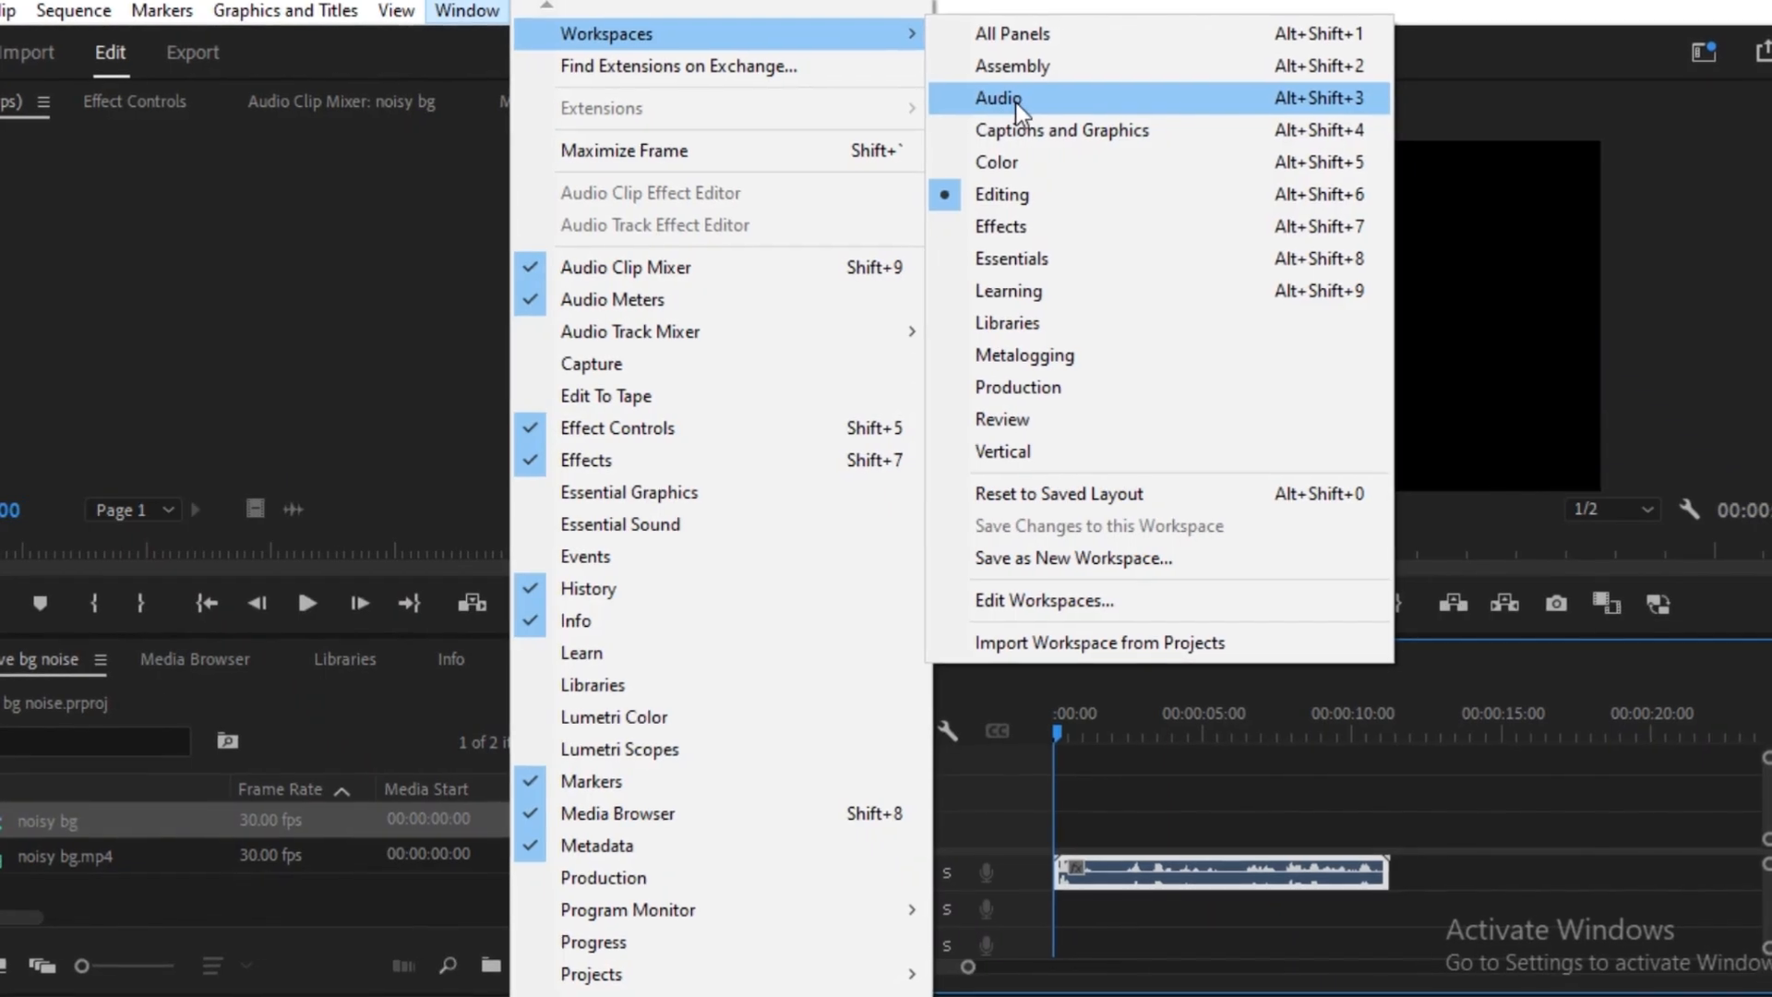
pyautogui.click(1011, 140)
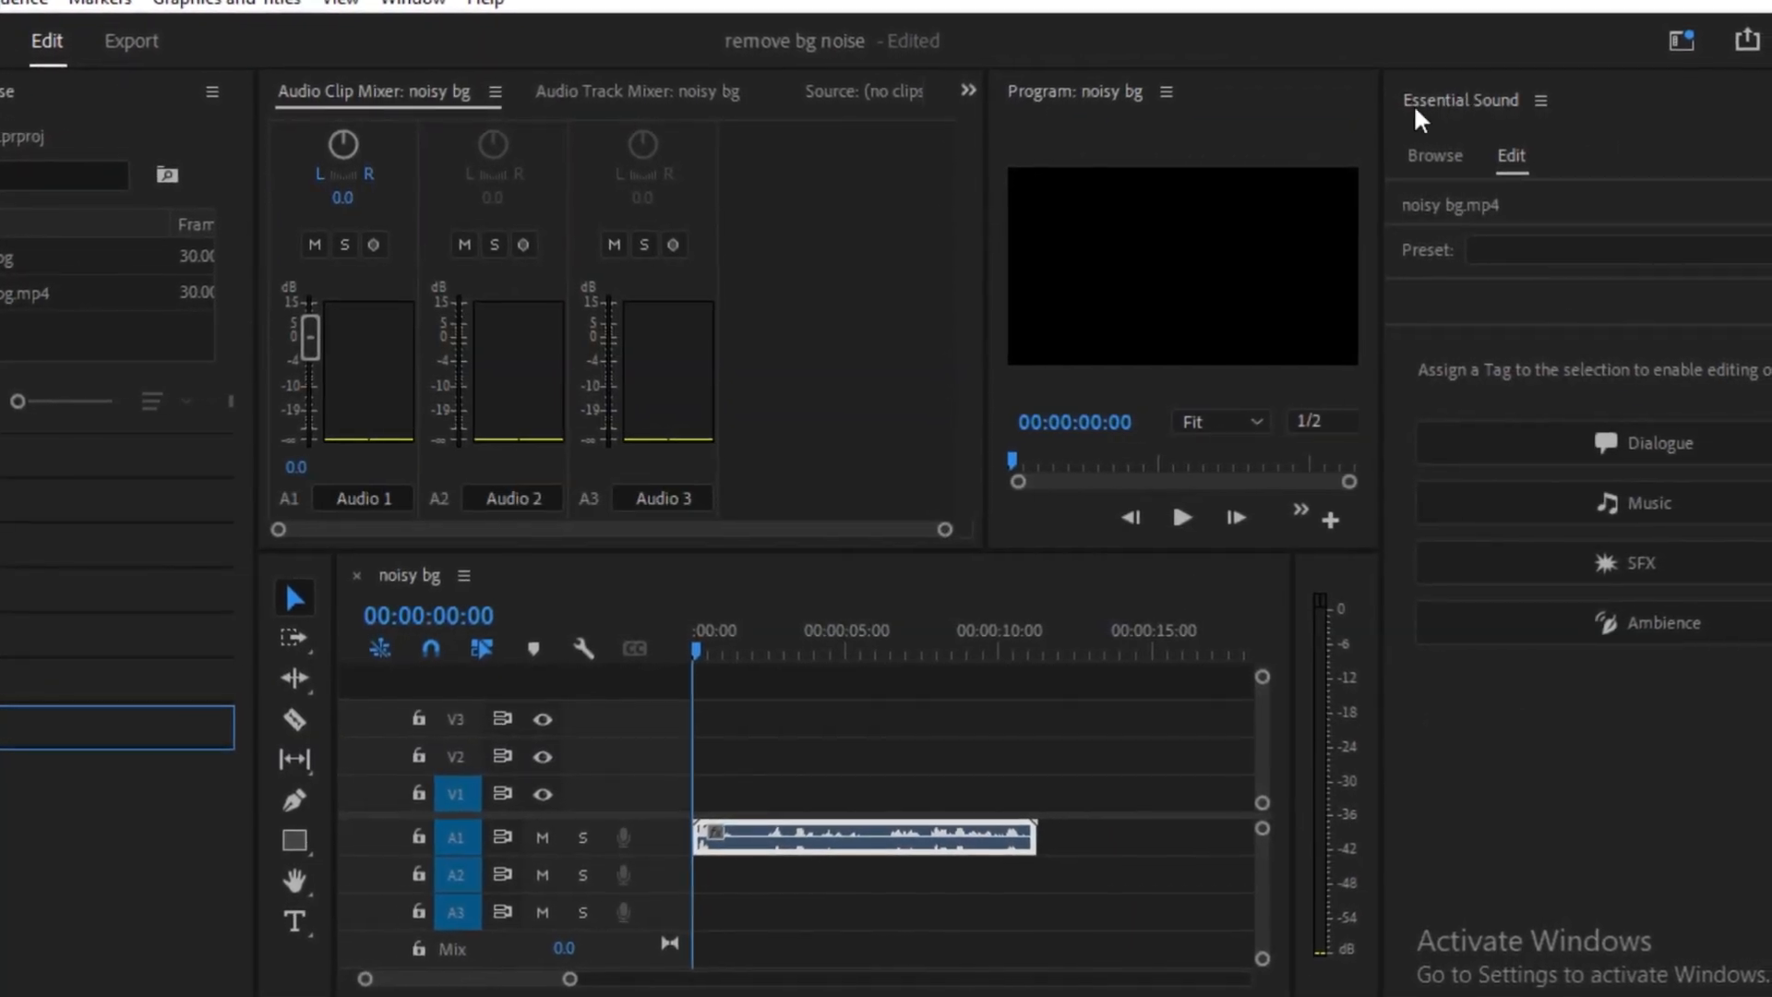
pyautogui.click(1591, 441)
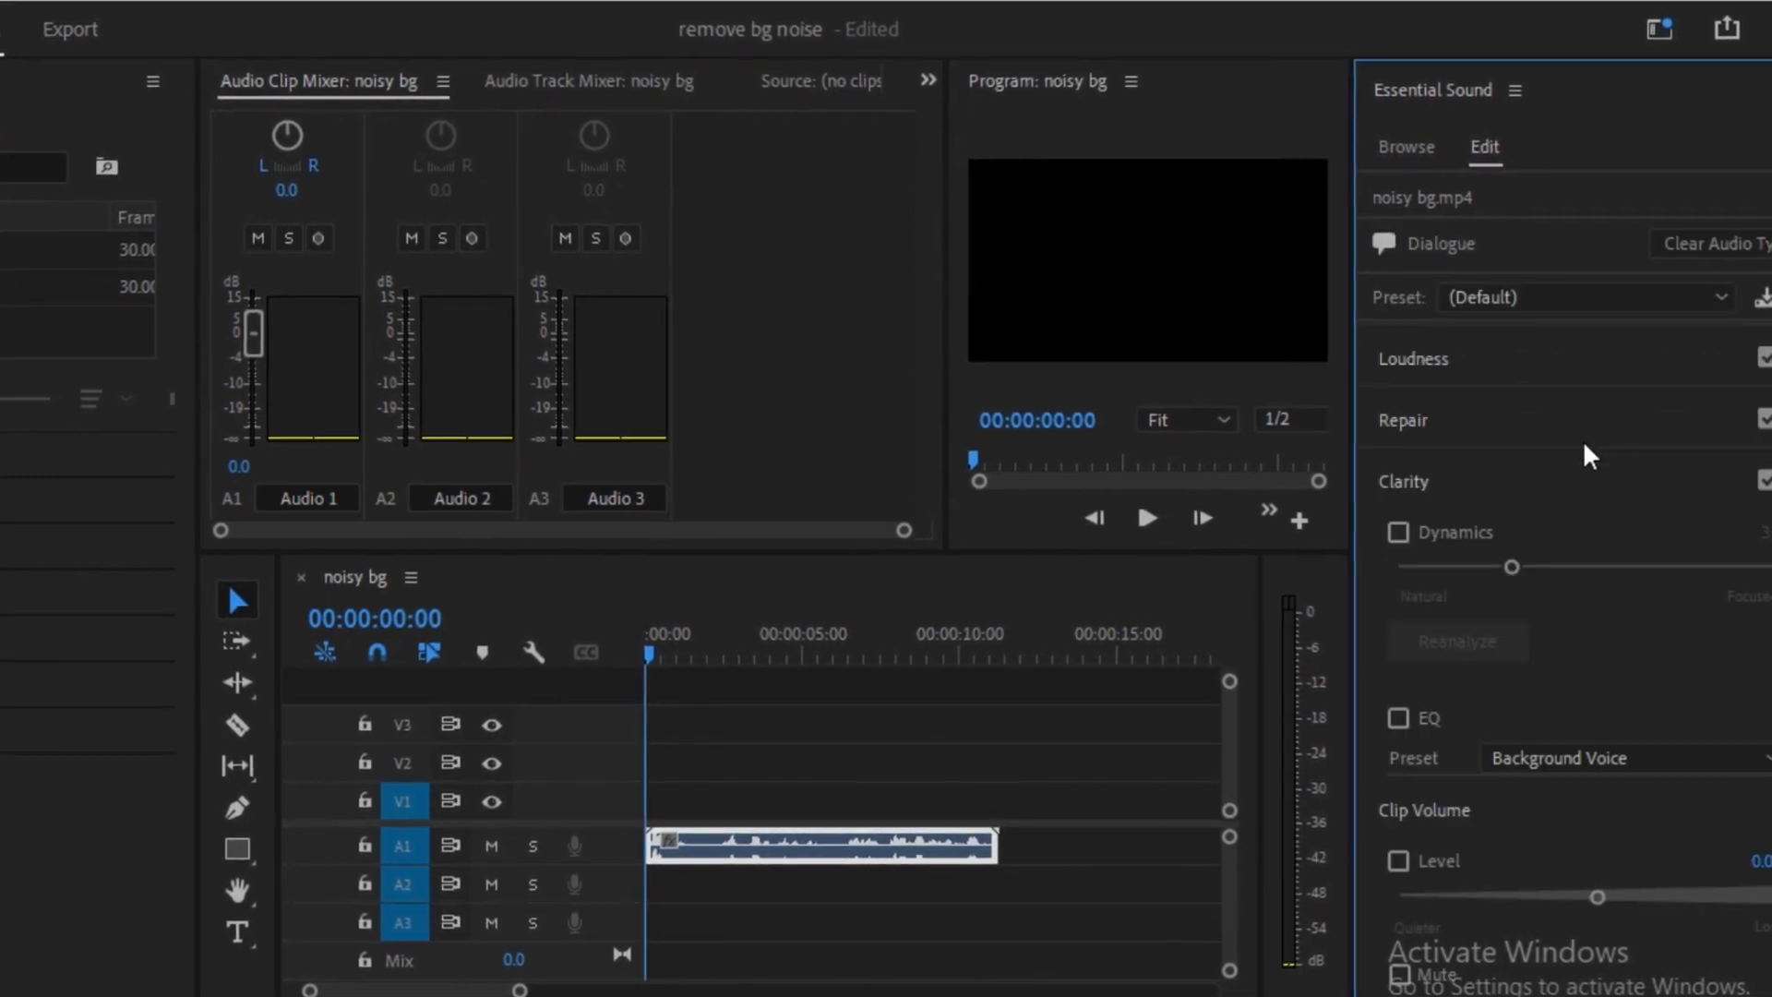
# Enable Reduce Noise and Reduce Rumble in the clip's Repair settings, comparing playback with noise reduction off and on
pyautogui.press('space')
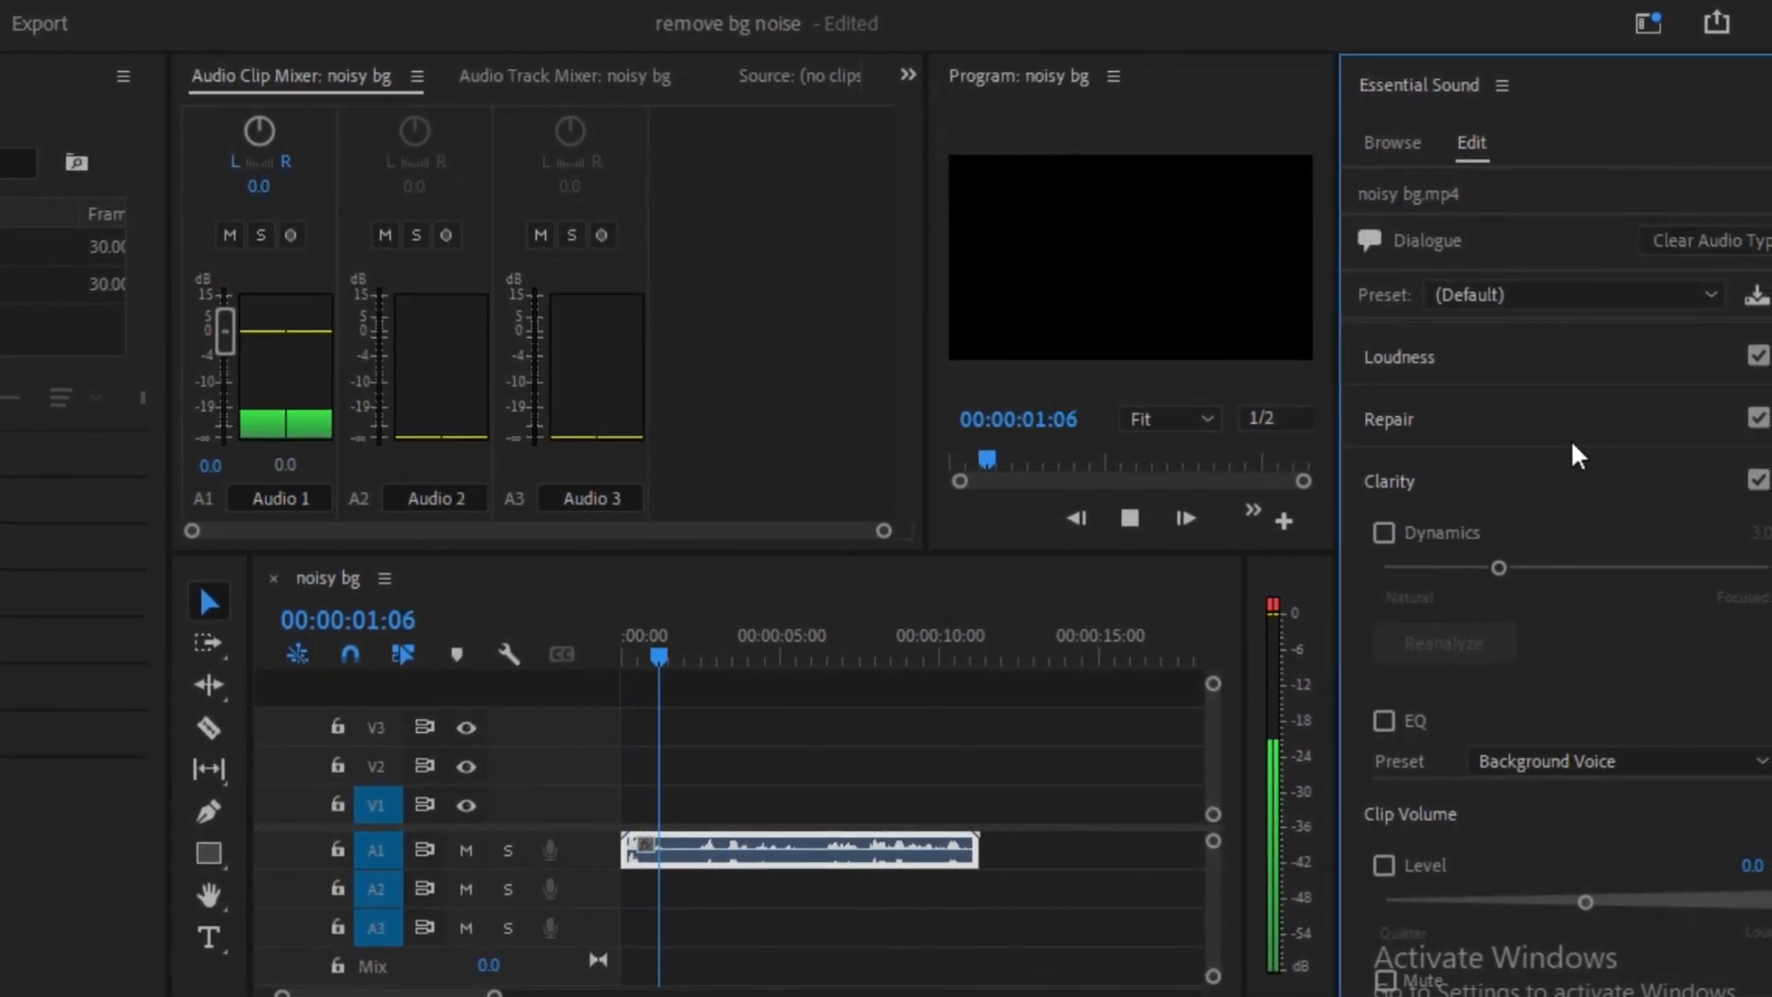
pyautogui.press('space')
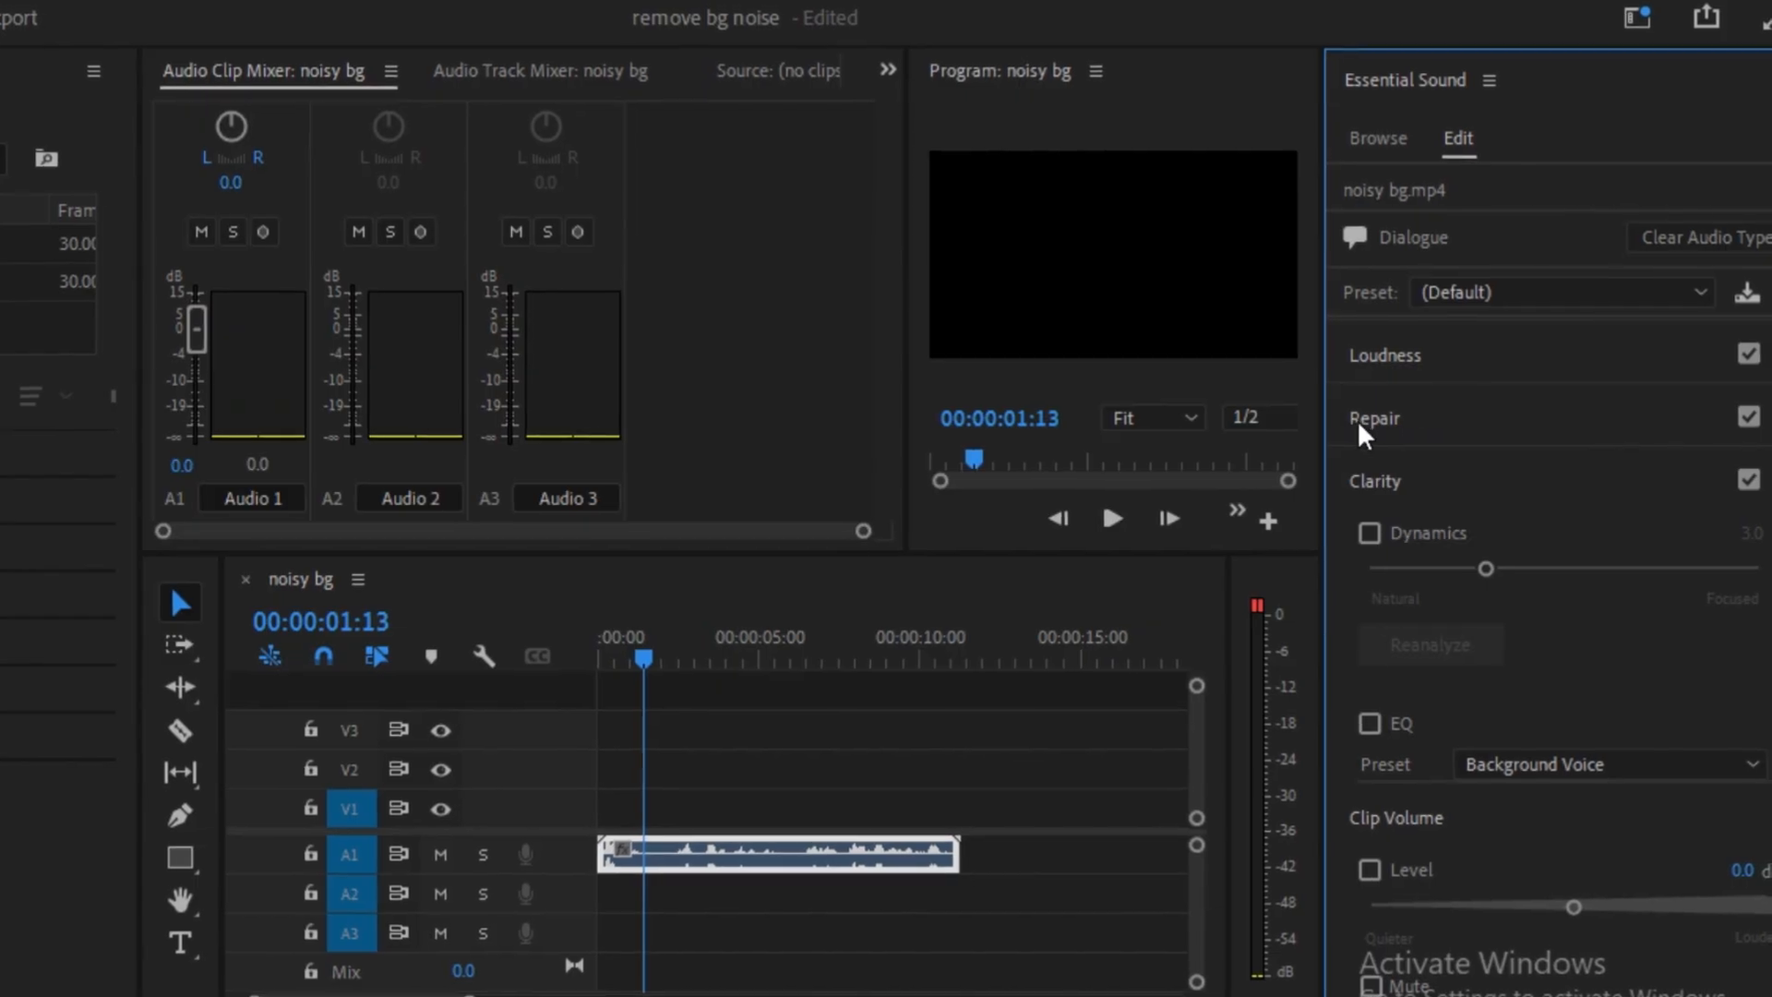
pyautogui.click(1389, 419)
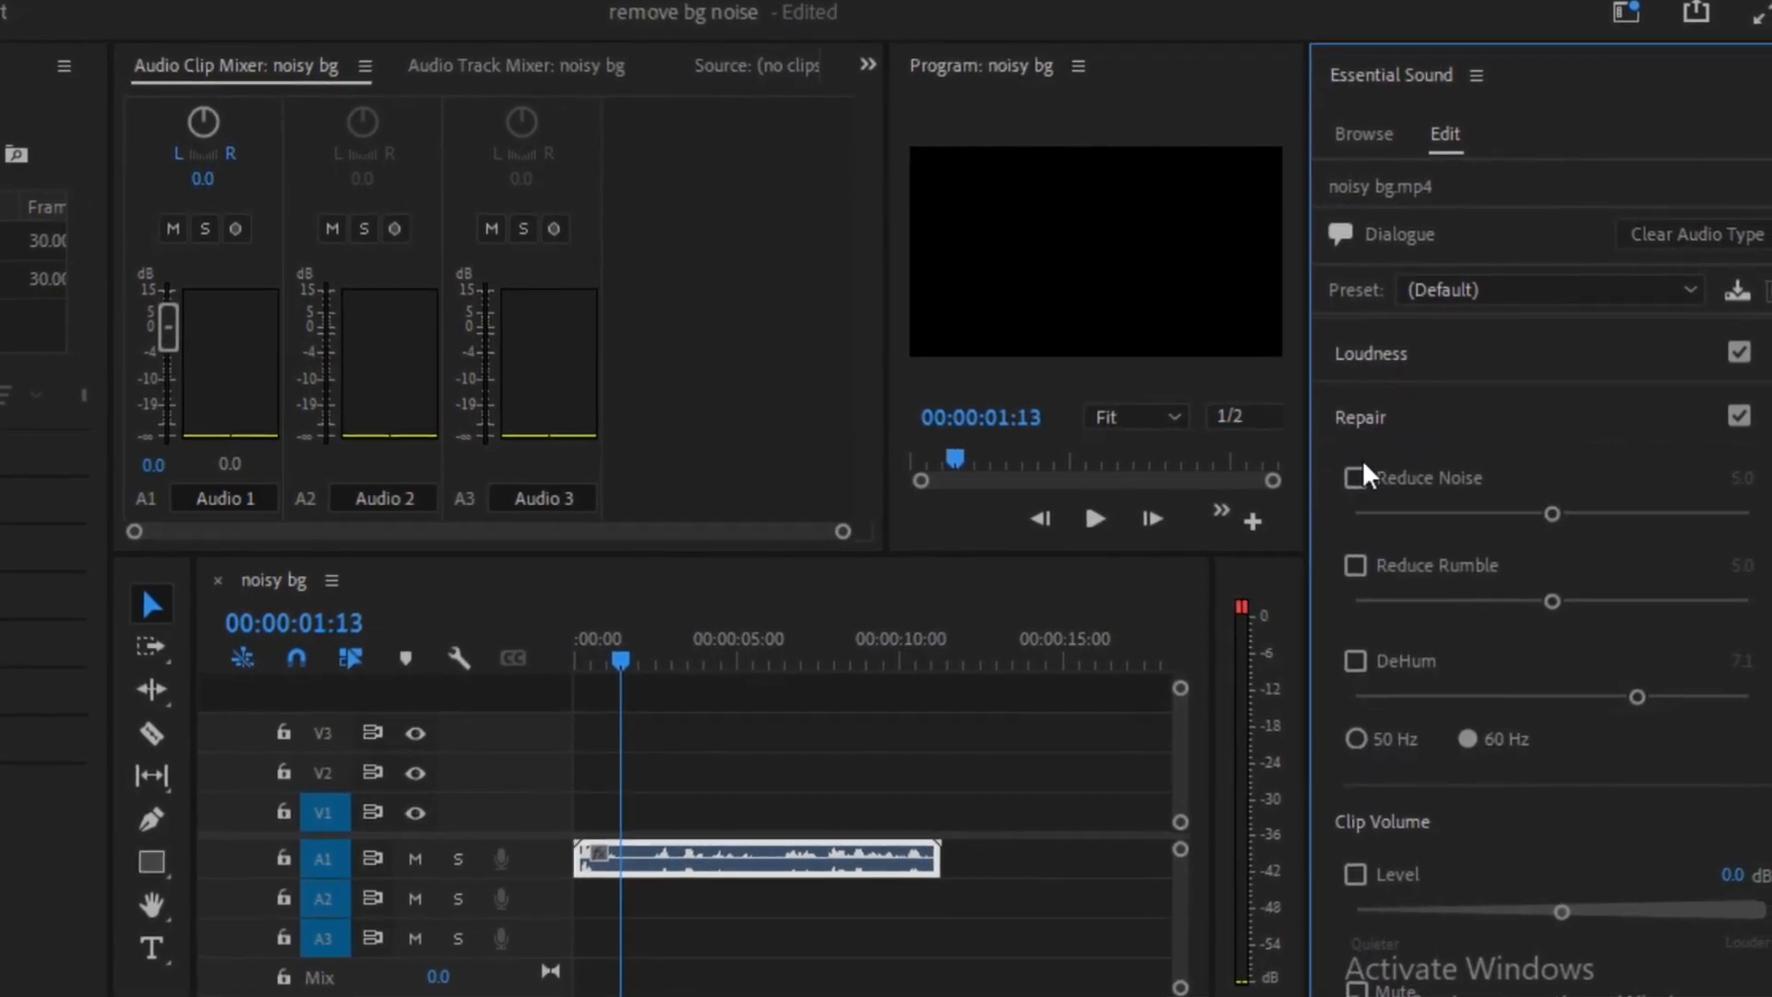
pyautogui.press('space')
pyautogui.click(1443, 478)
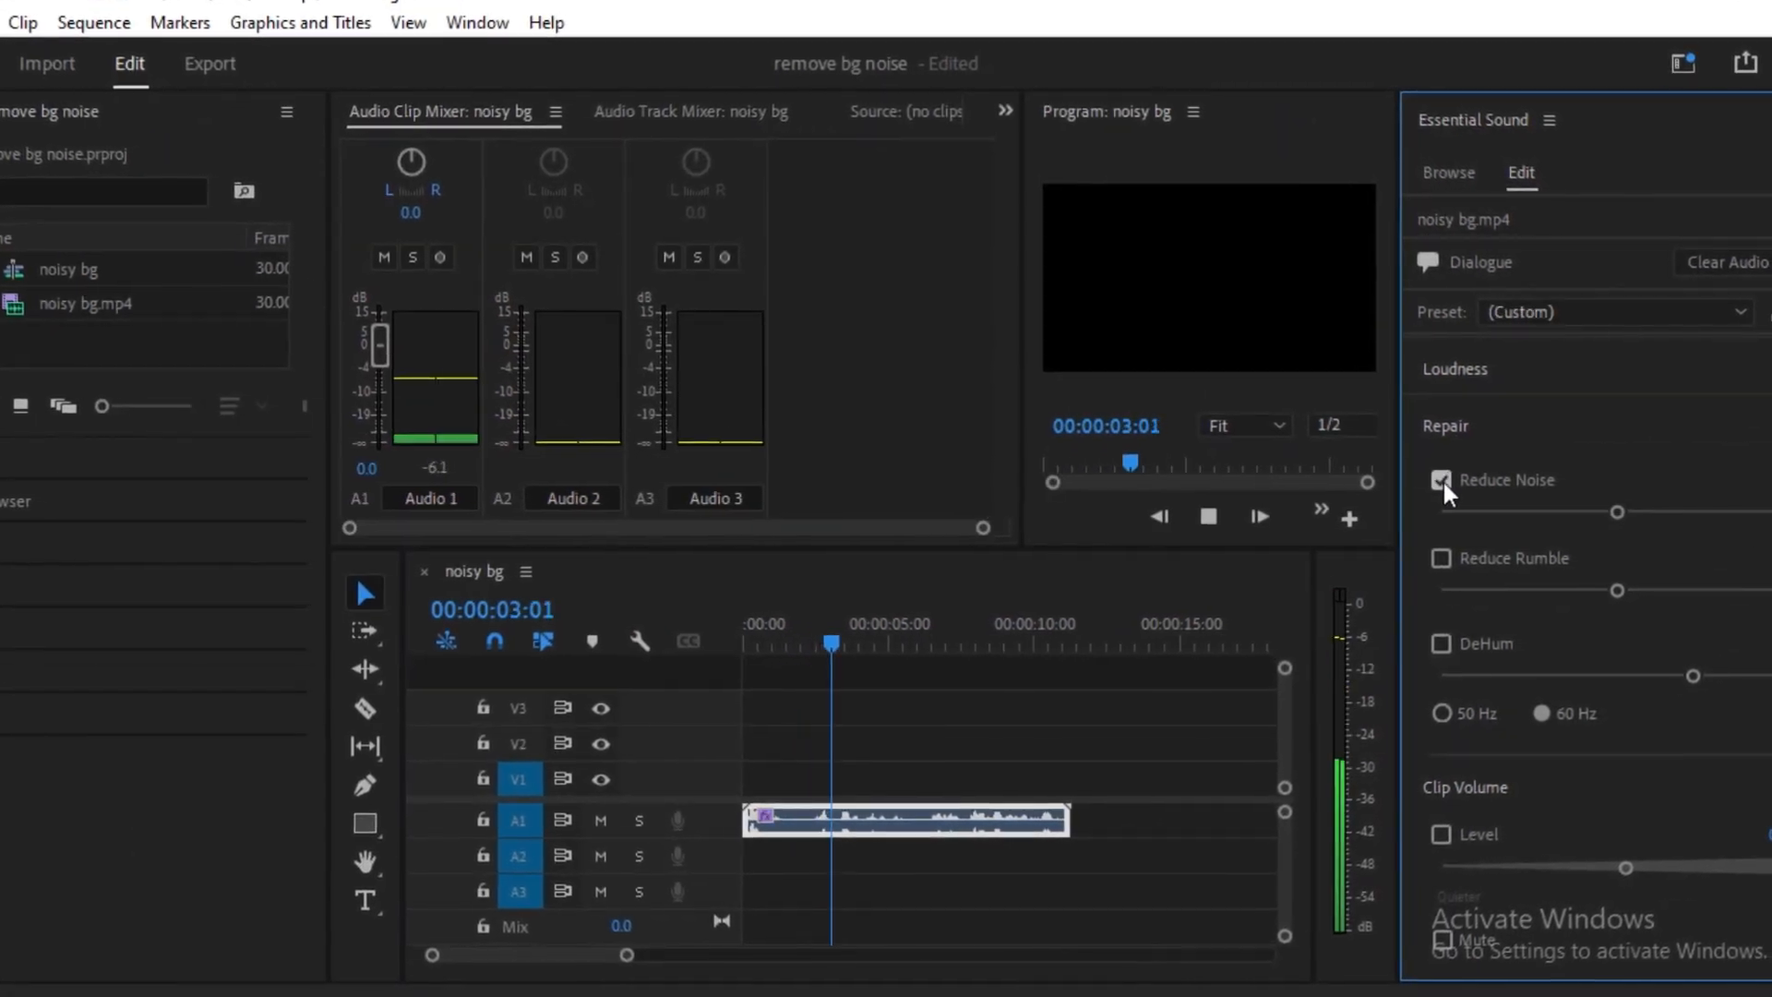
pyautogui.click(1437, 554)
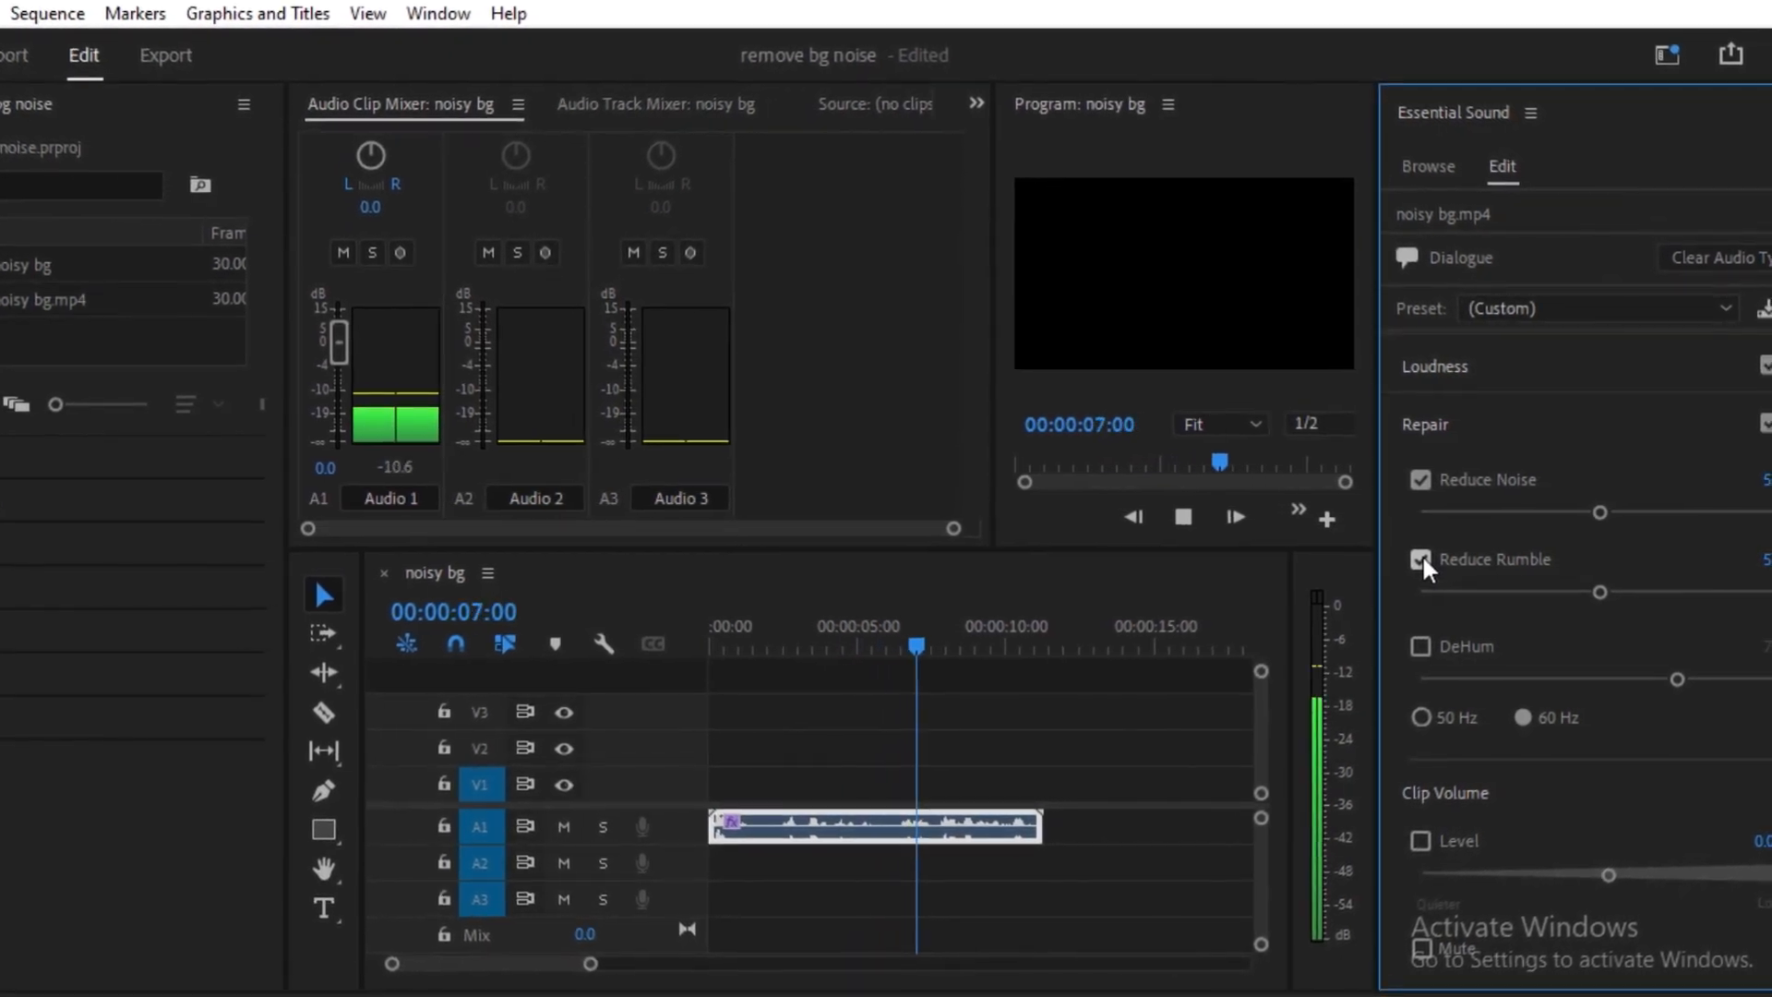
pyautogui.click(1418, 481)
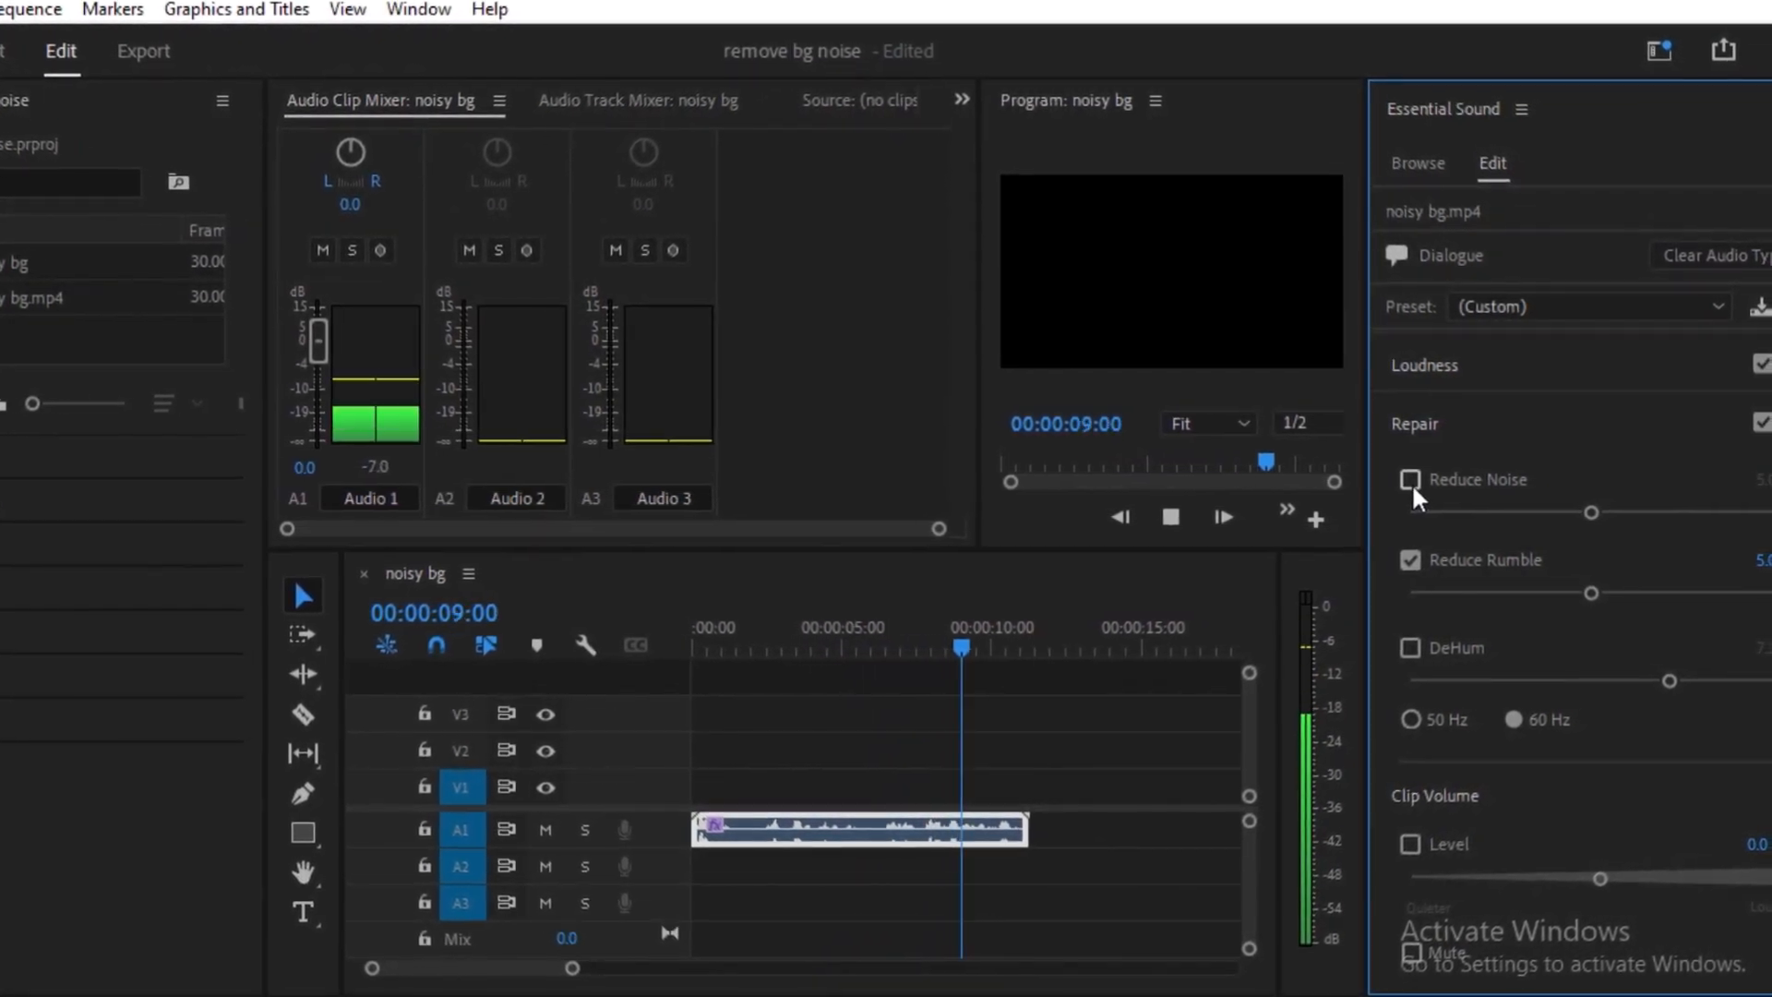
pyautogui.click(1408, 481)
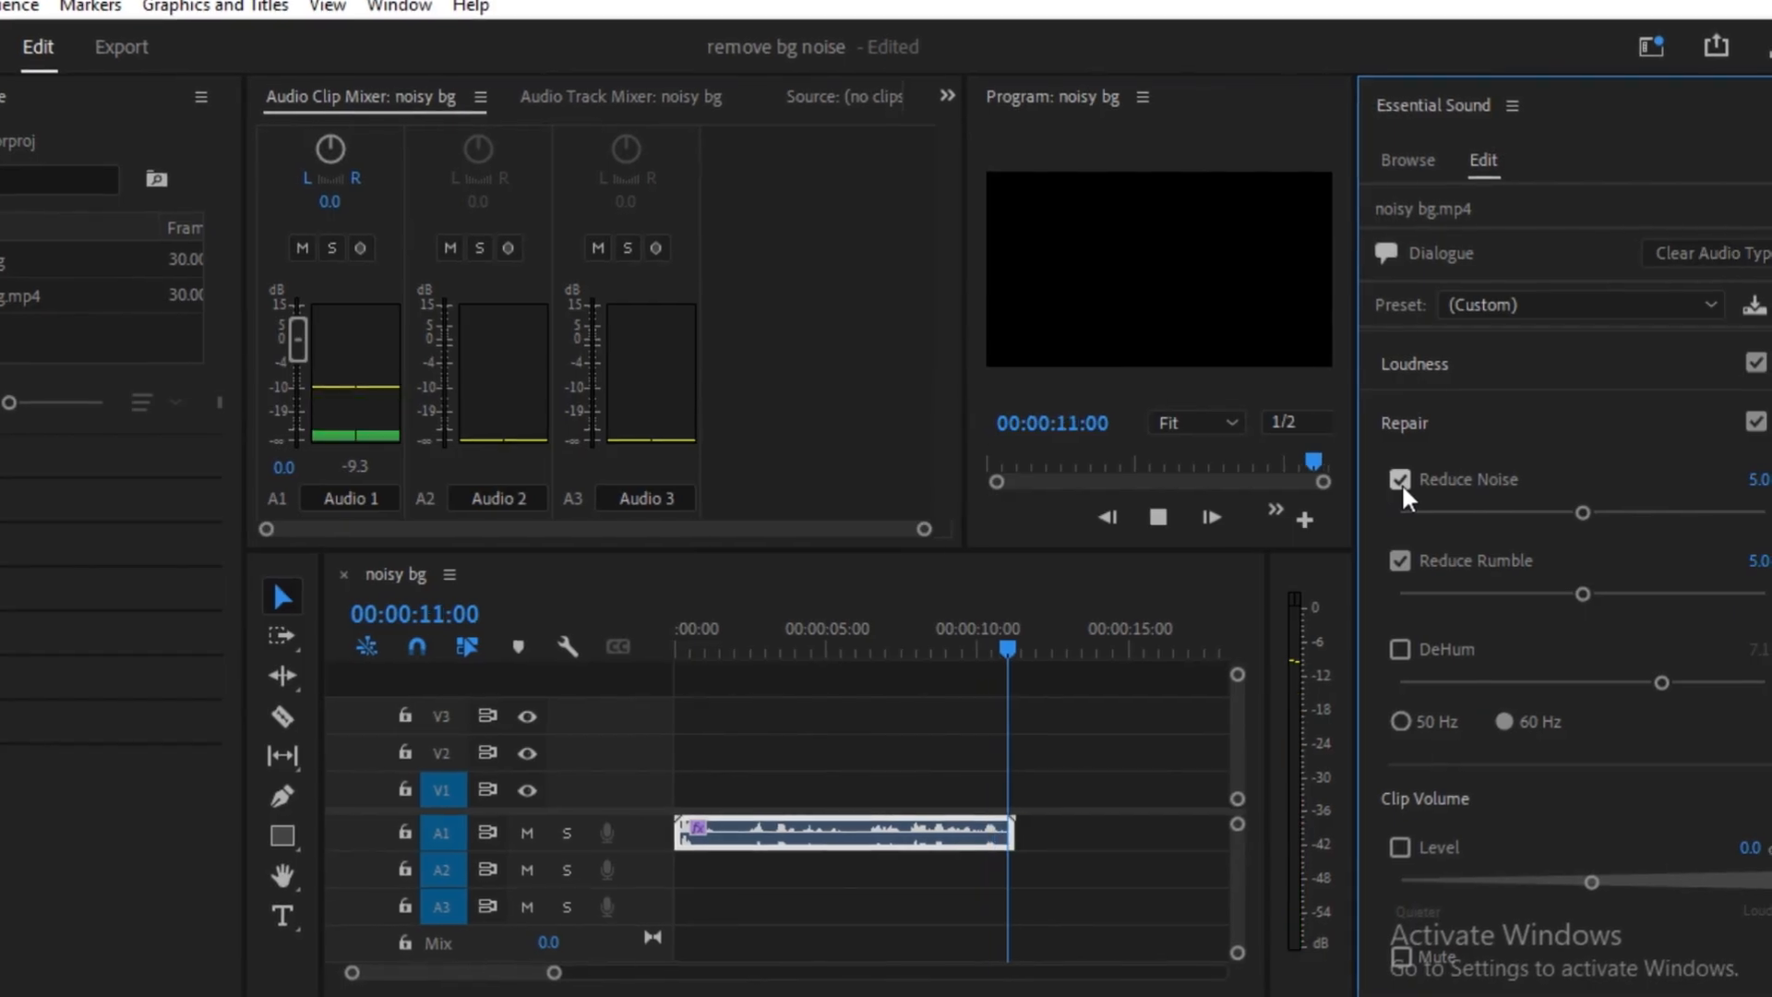
# Raise the Reduce Noise and Reduce Rumble amounts slightly during playback, and replay the clip from the start
pyautogui.press('space')
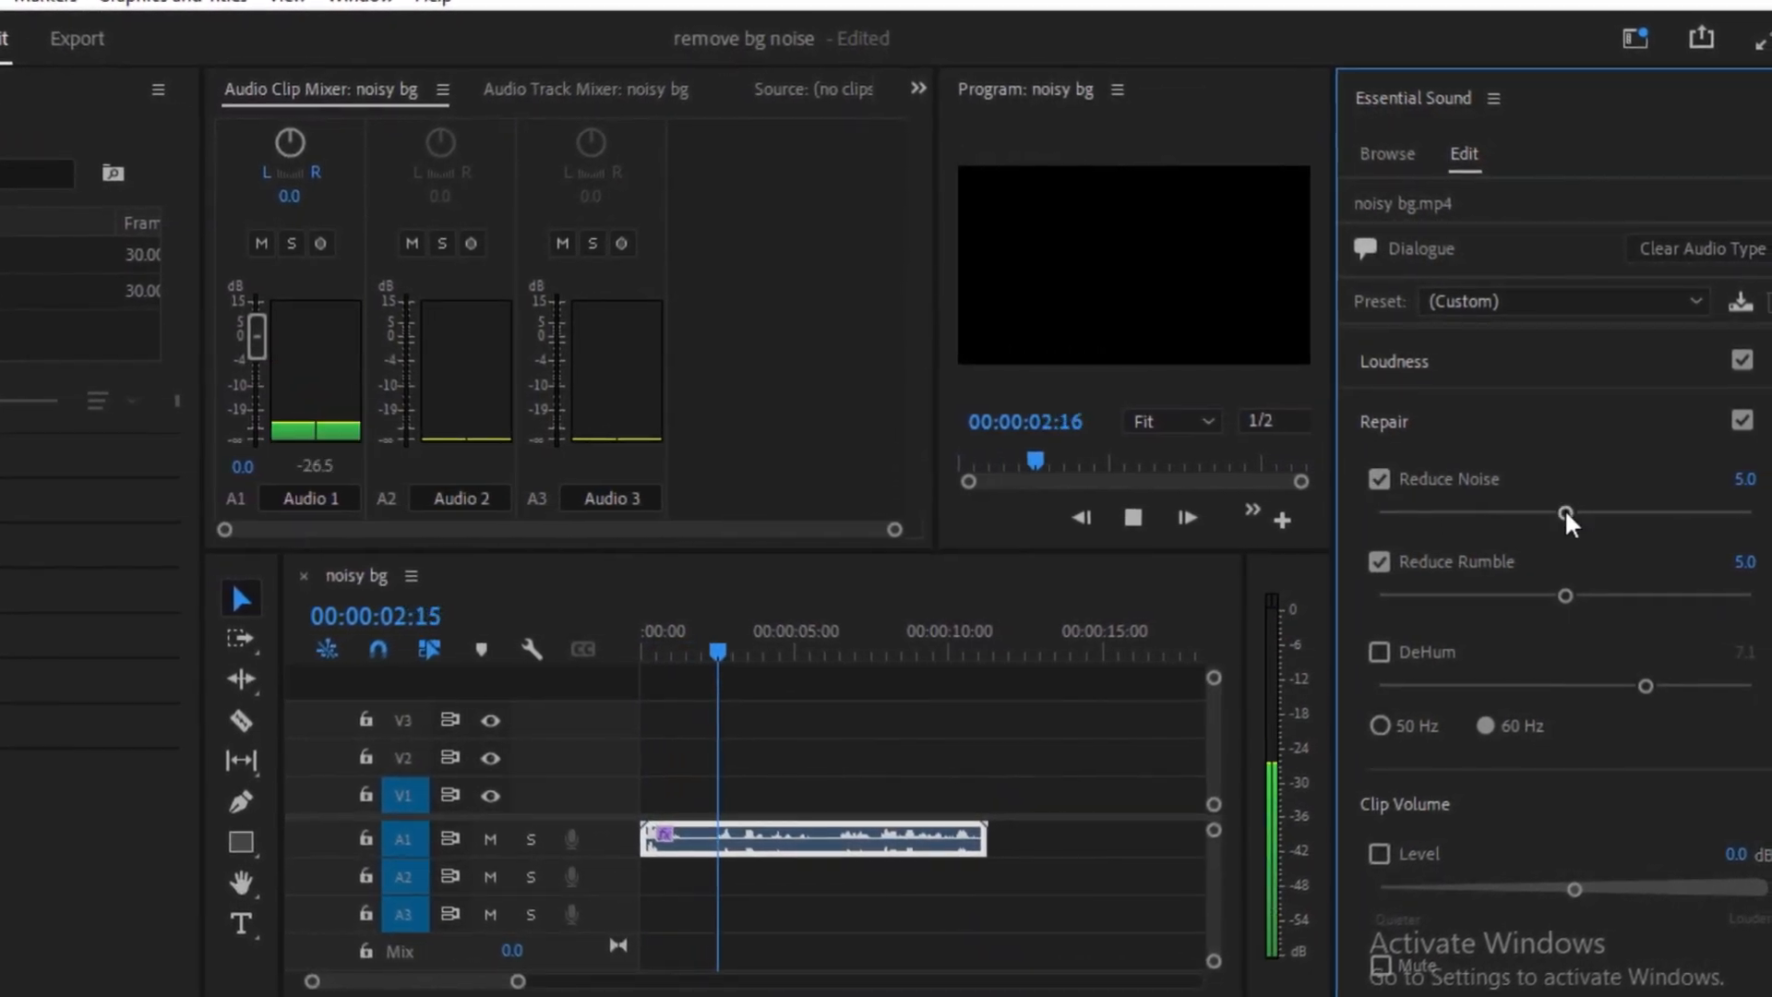
pyautogui.moveTo(1571, 512); pyautogui.dragTo(1584, 513)
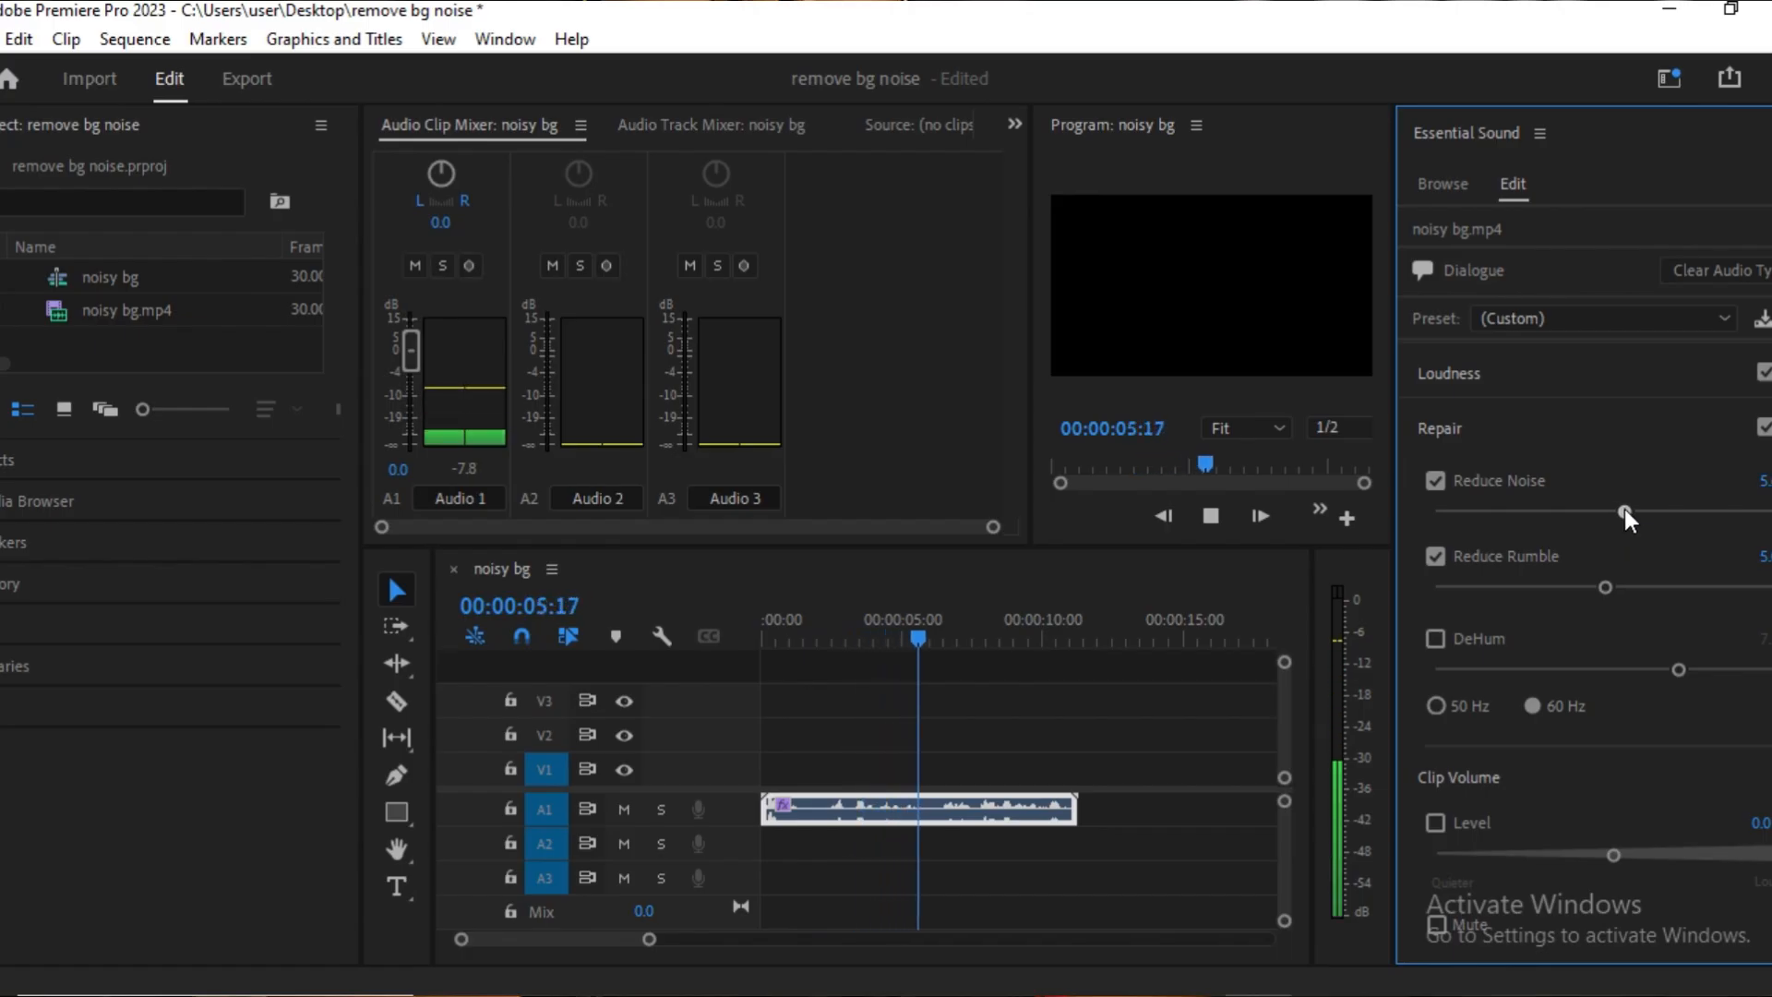
pyautogui.moveTo(1610, 588); pyautogui.dragTo(1624, 587)
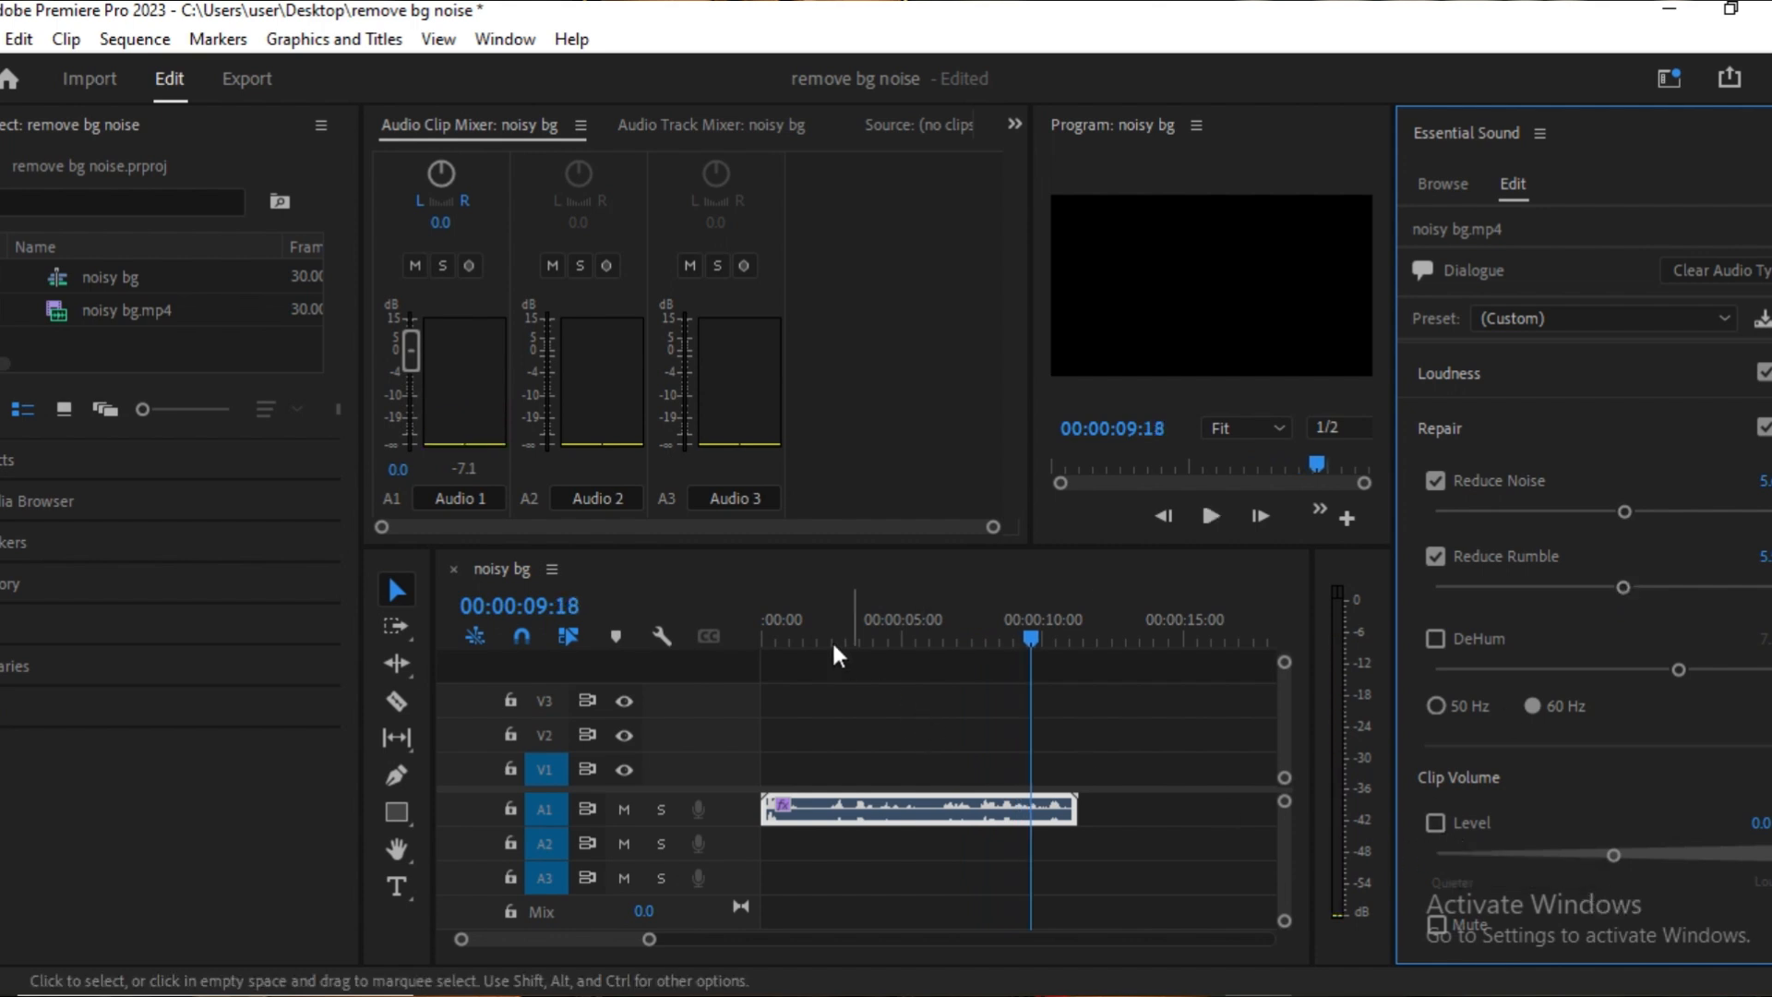
pyautogui.moveTo(801, 615); pyautogui.dragTo(733, 637)
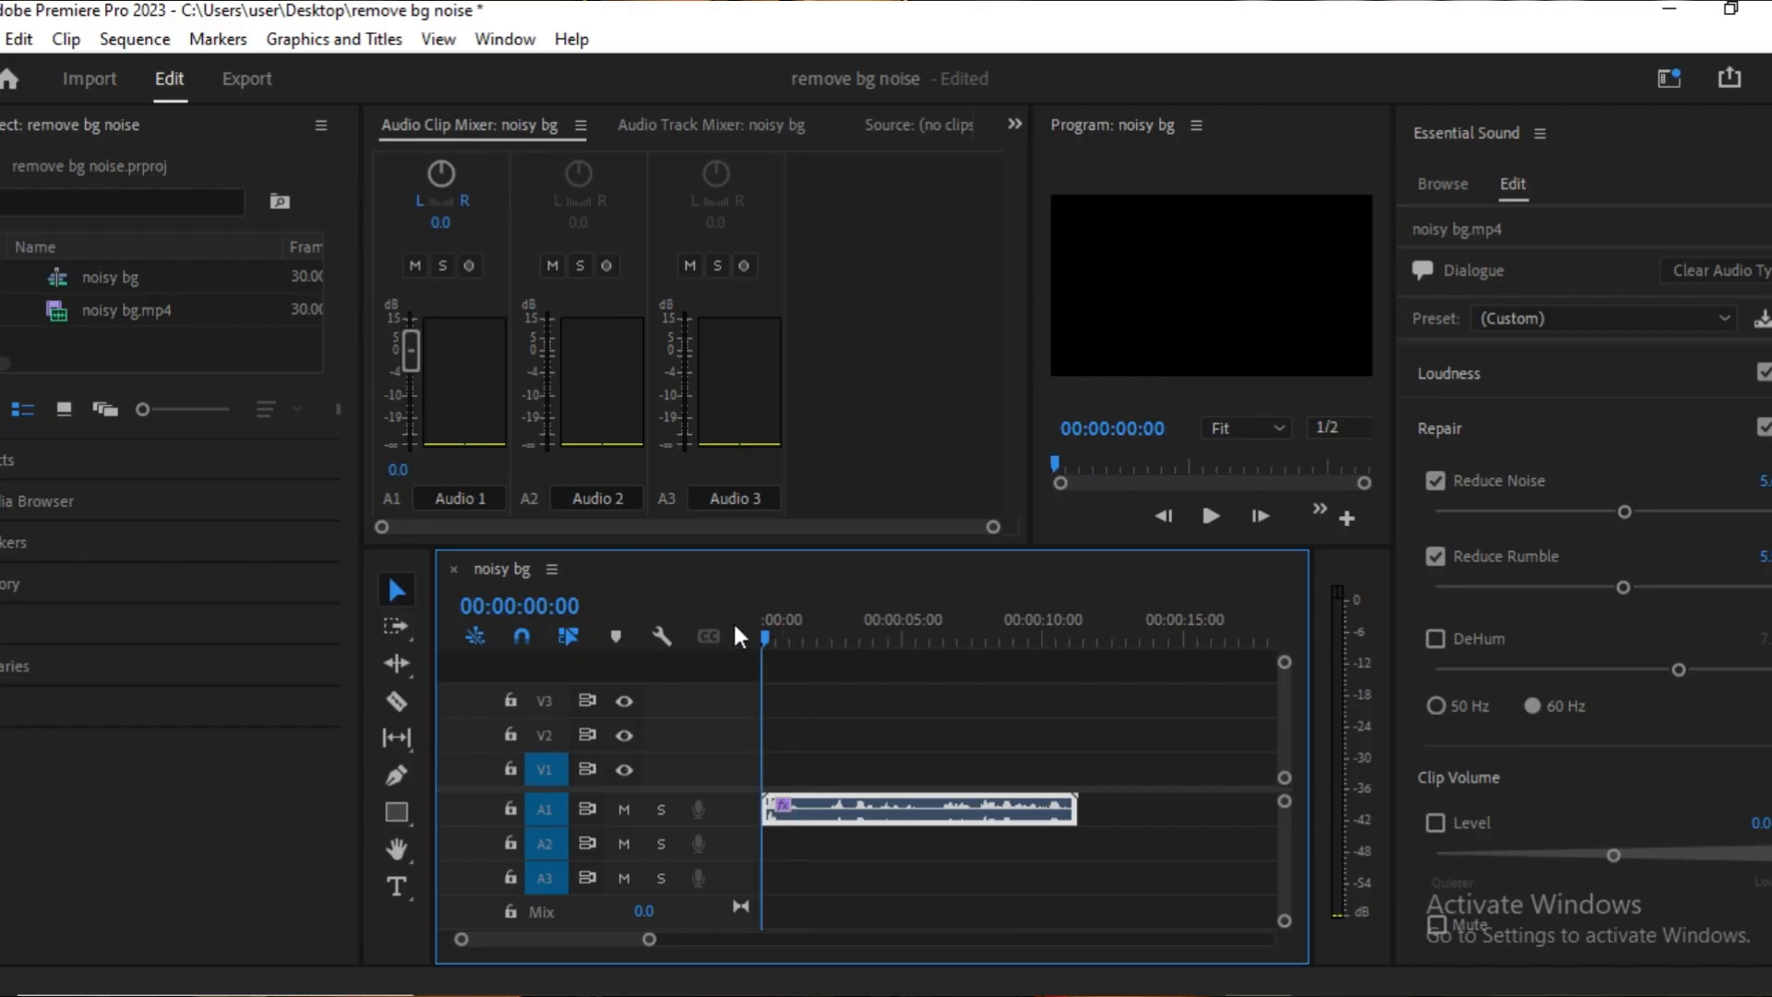
pyautogui.press('space')
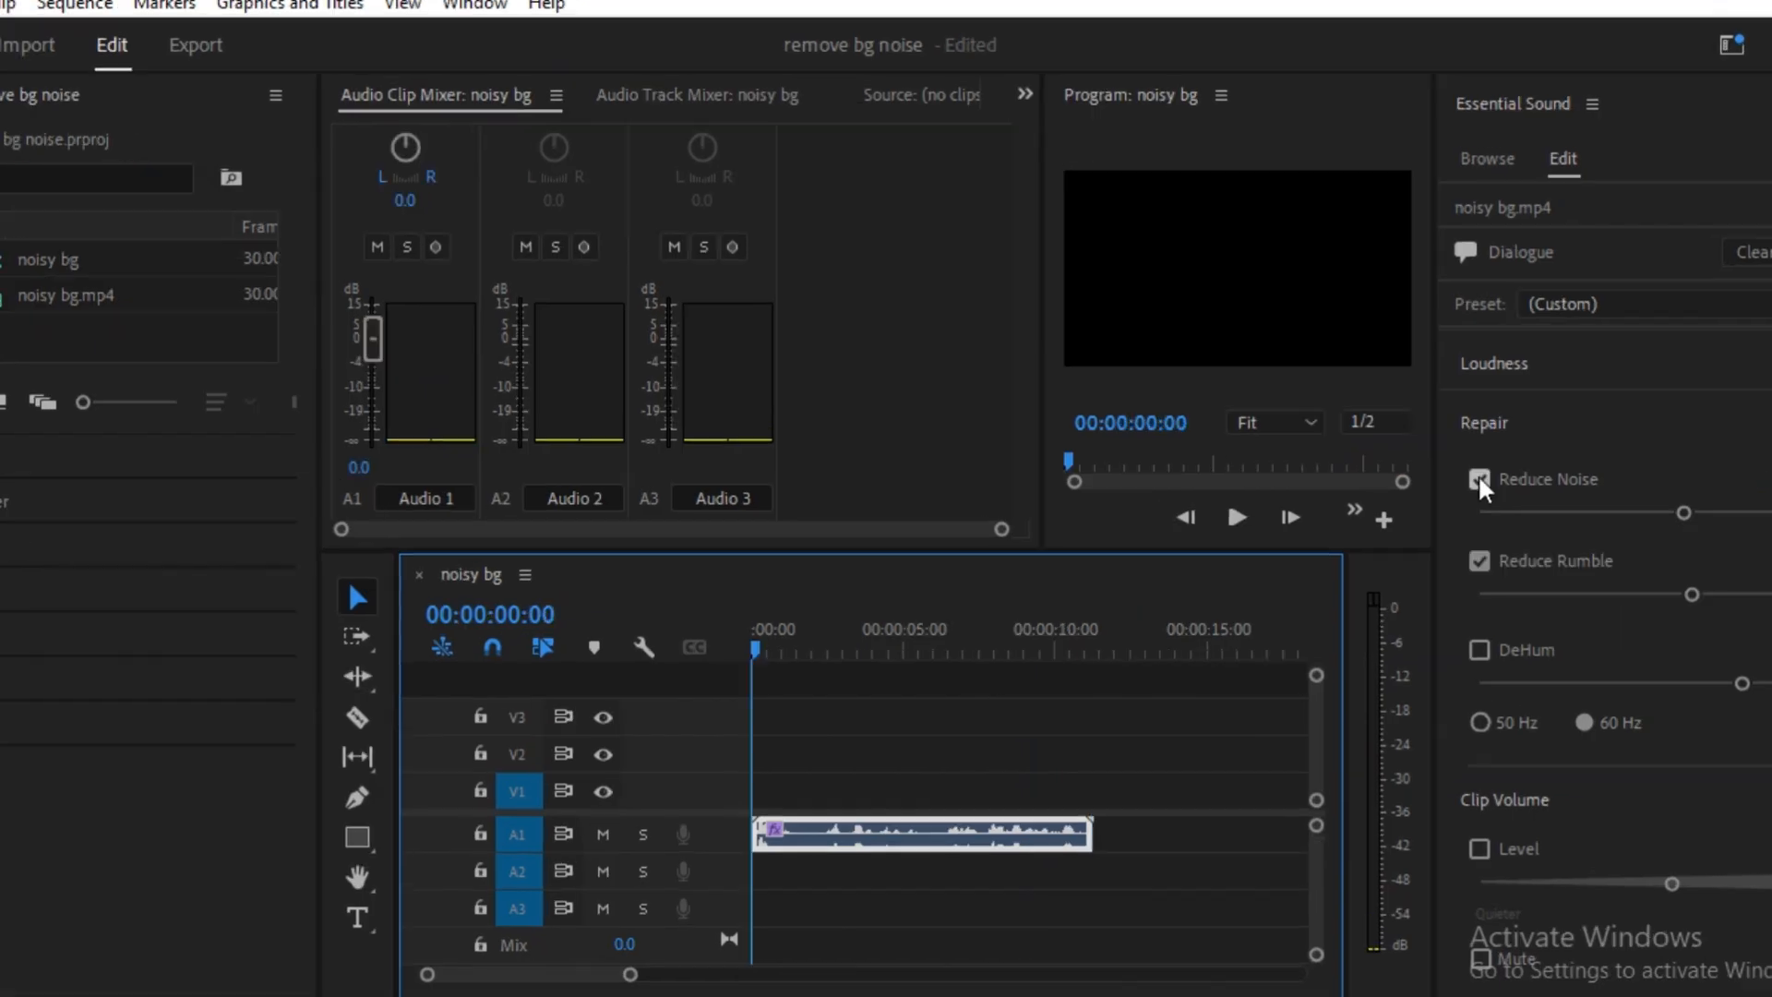
# Compare the clip's playback with Reduce Noise and Reduce Rumble switched off and back on
pyautogui.click(1476, 475)
pyautogui.press('space')
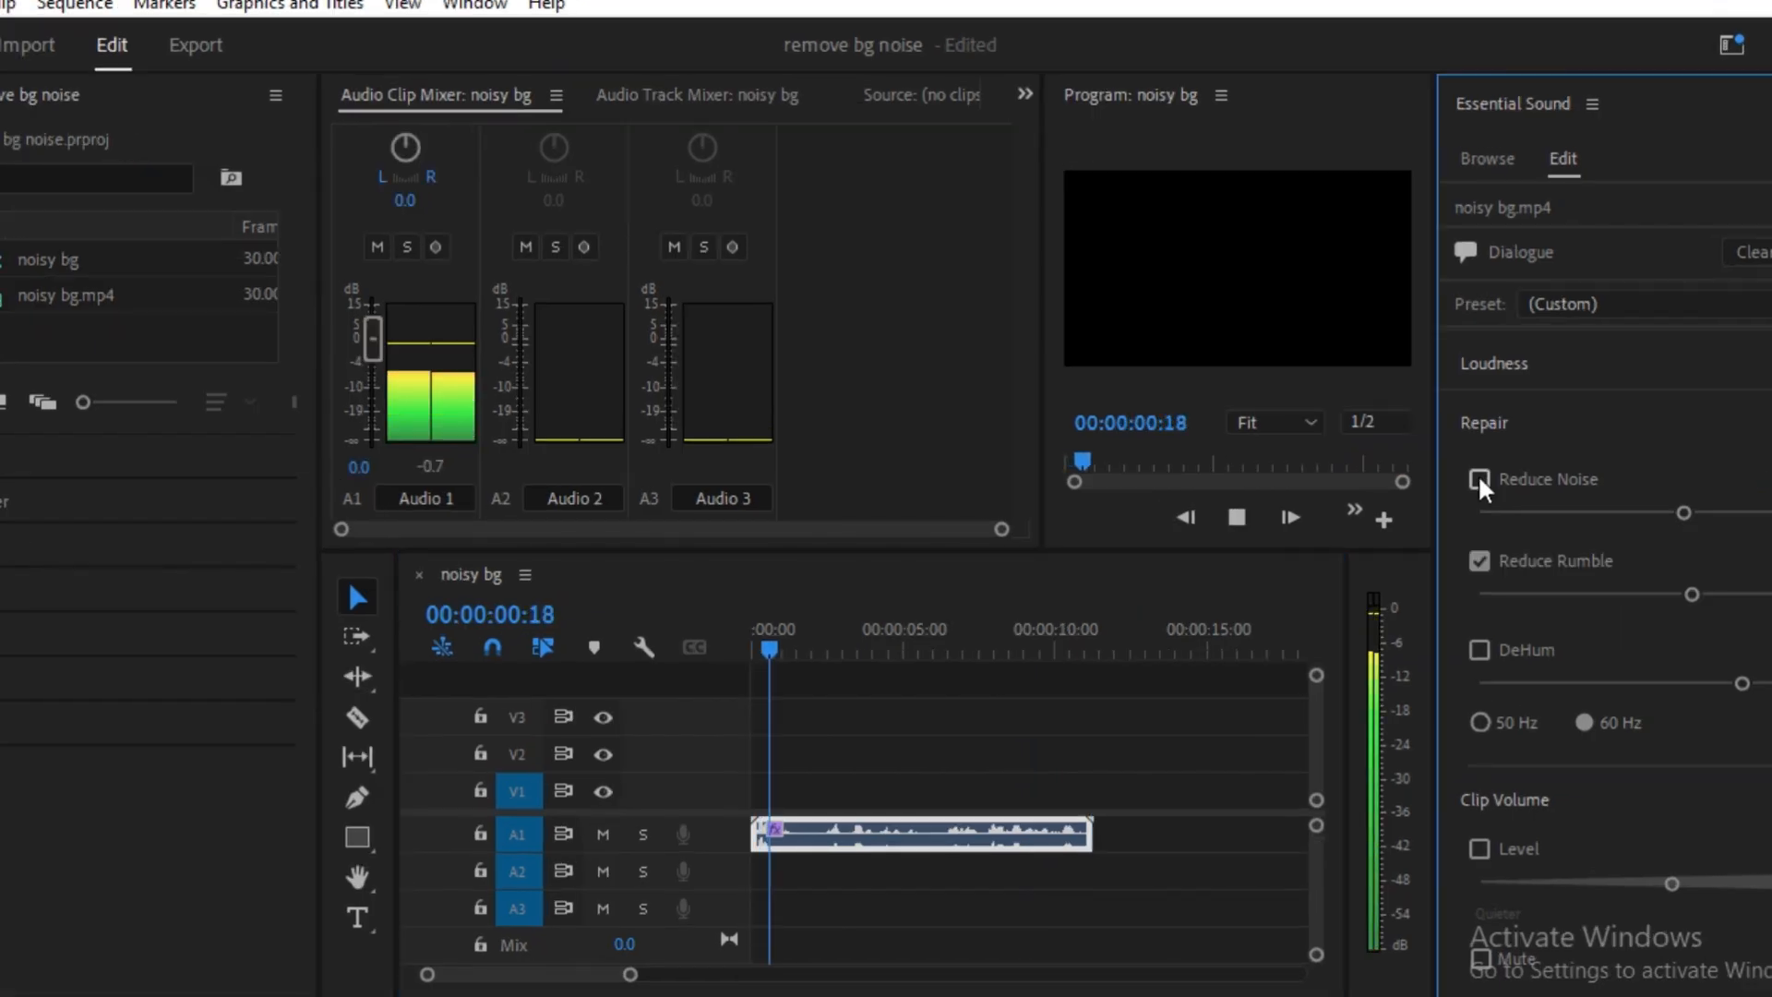
pyautogui.click(1479, 564)
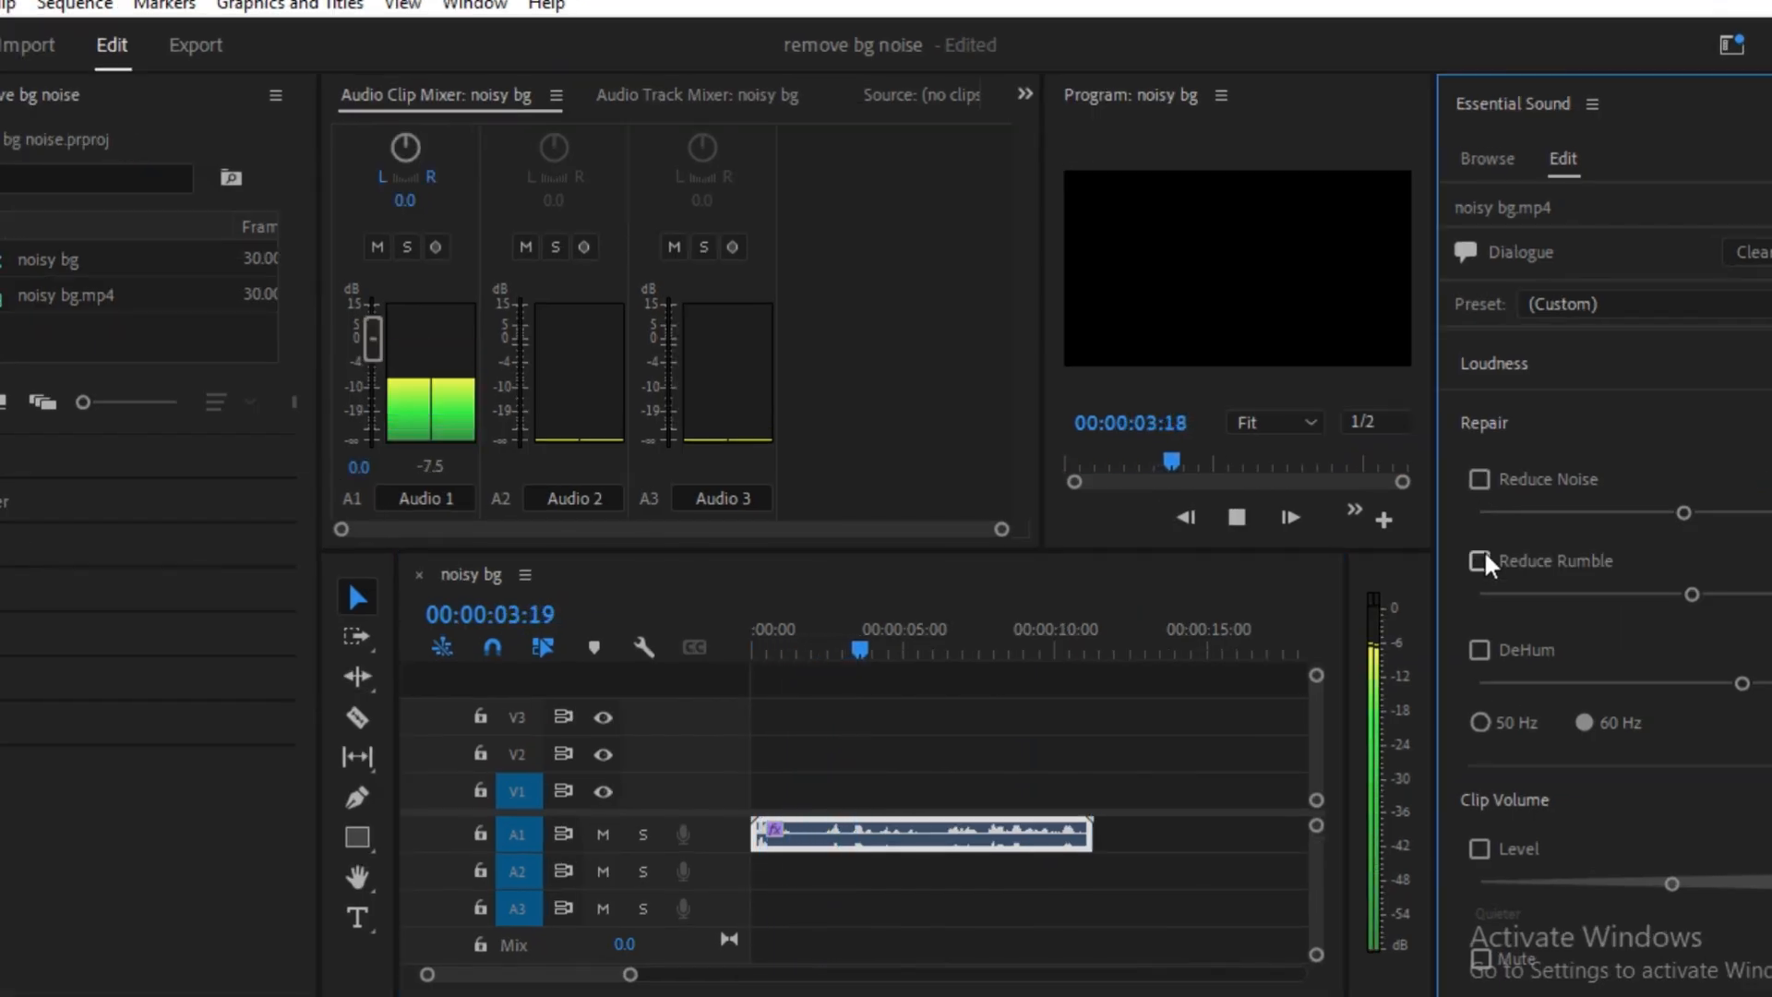
pyautogui.click(1479, 478)
pyautogui.click(1480, 560)
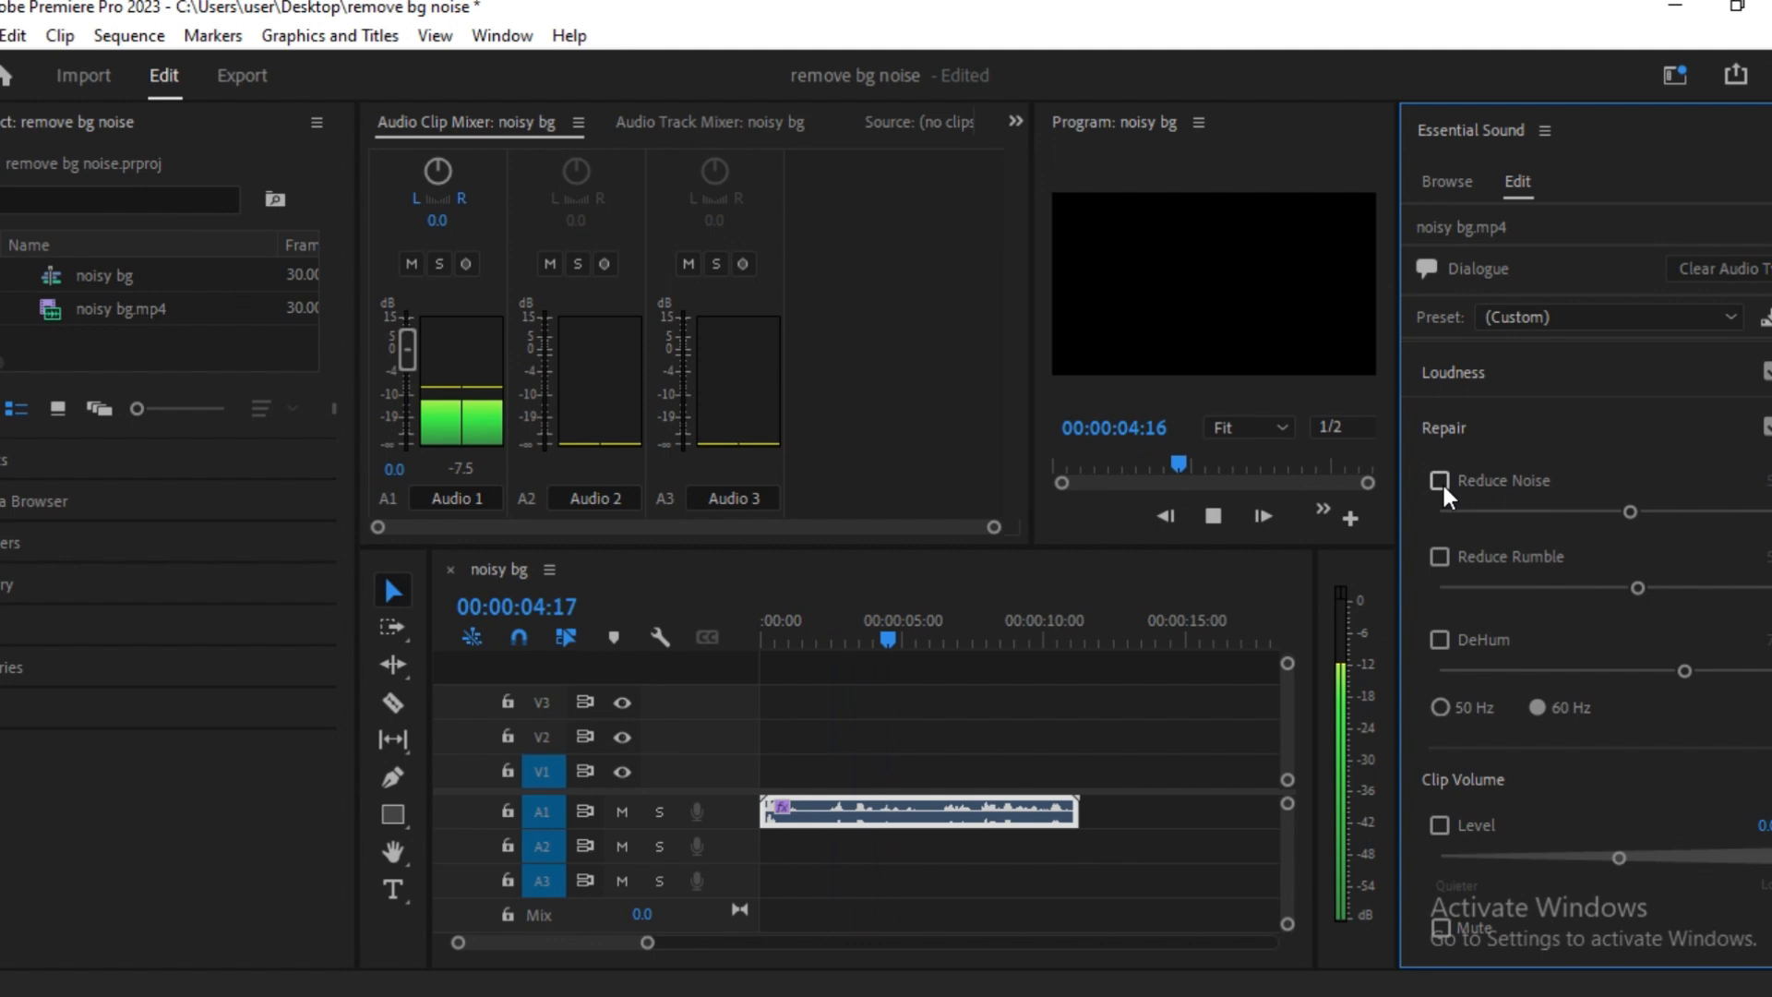
pyautogui.click(1437, 480)
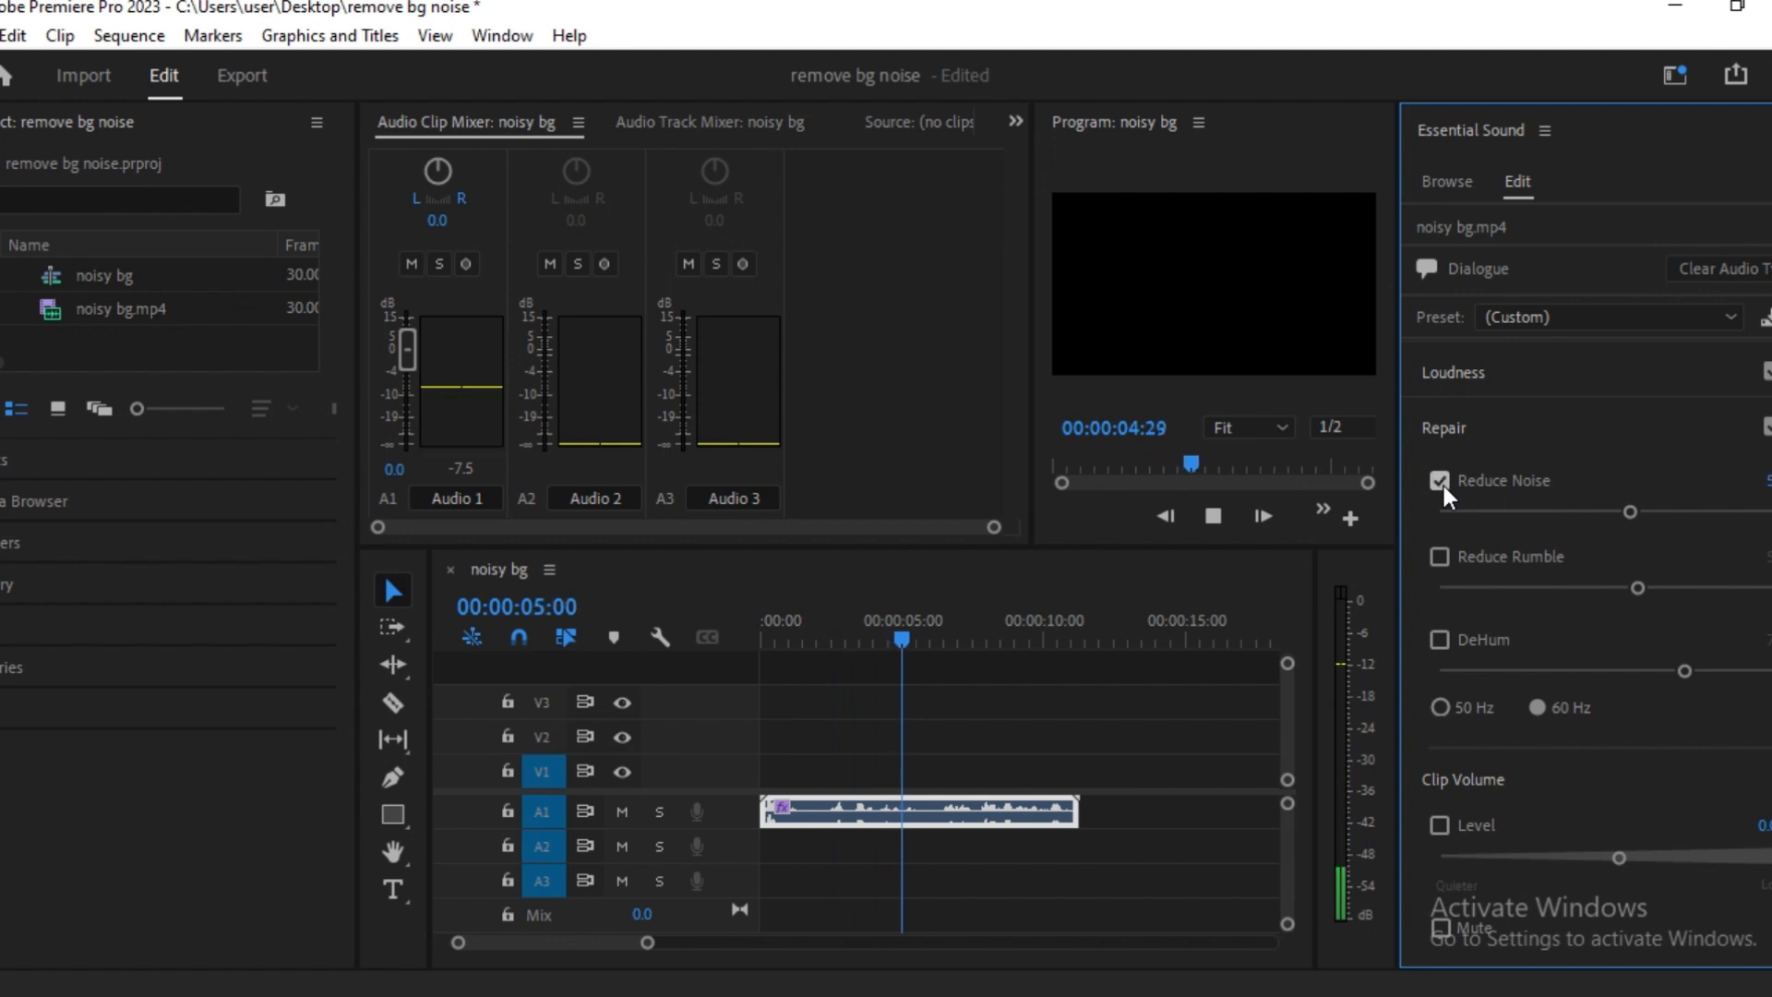
pyautogui.click(1441, 556)
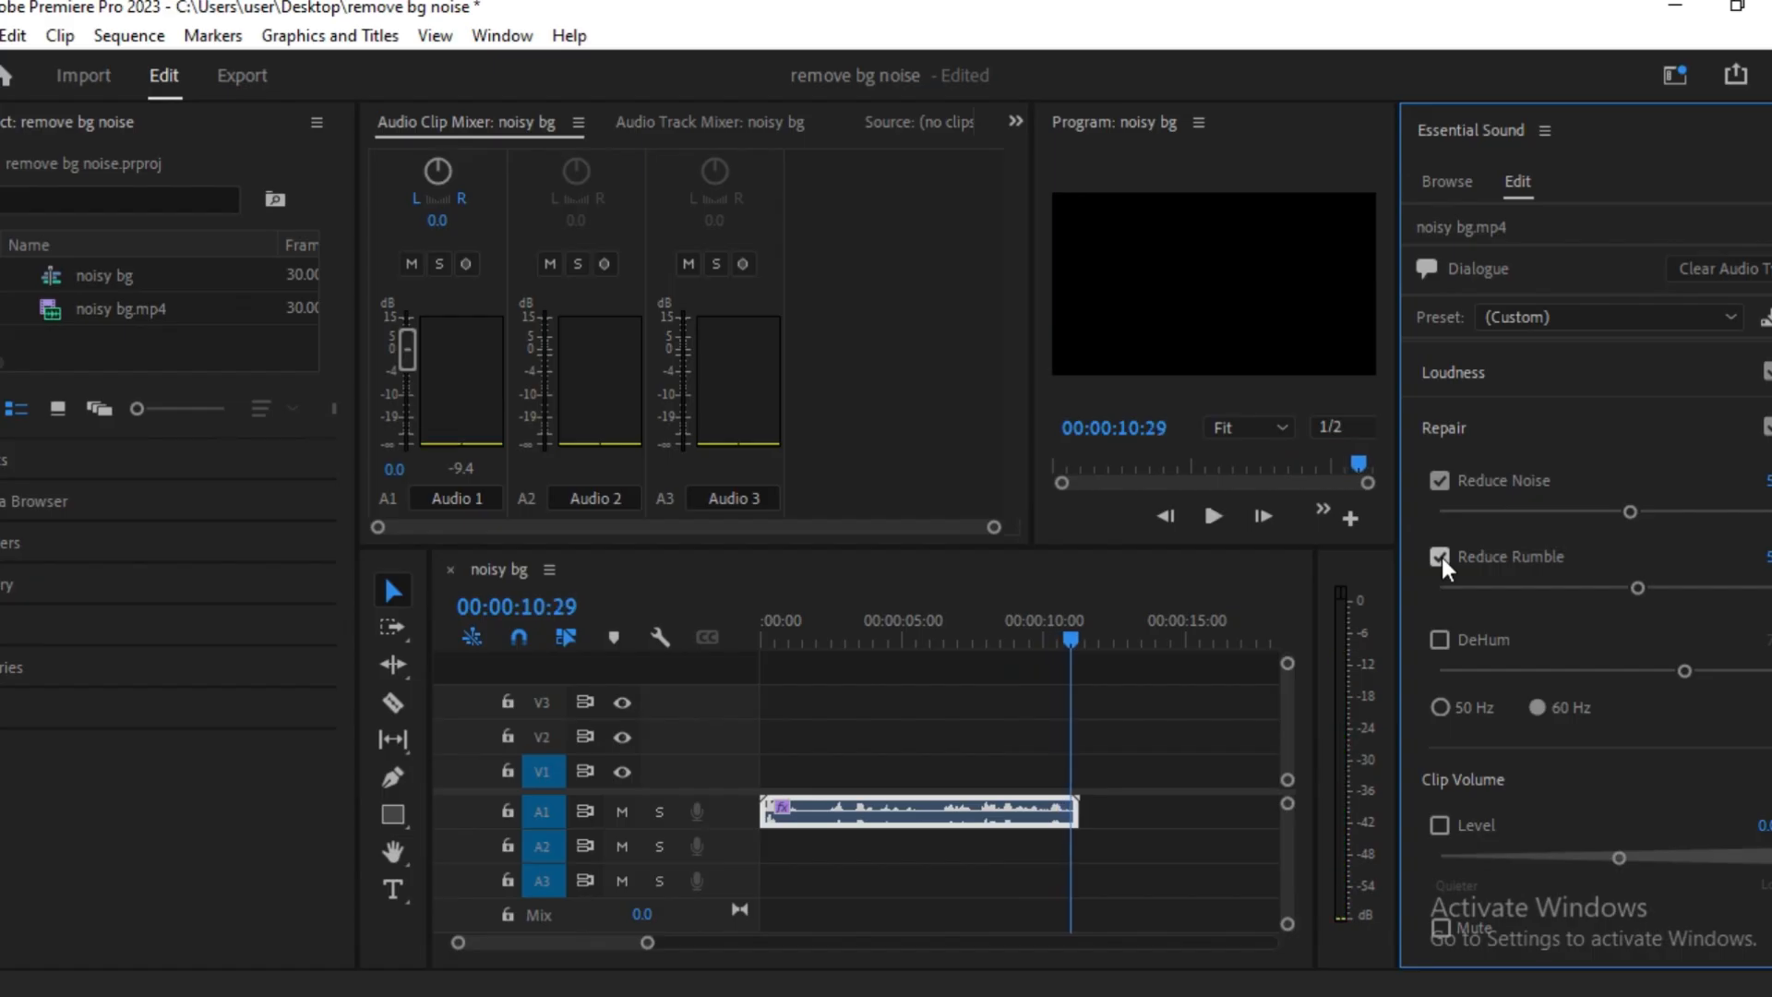
# Place the playhead at 00:00:05:10 and bring up the available commands for the audio clip on A1
pyautogui.click(895, 651)
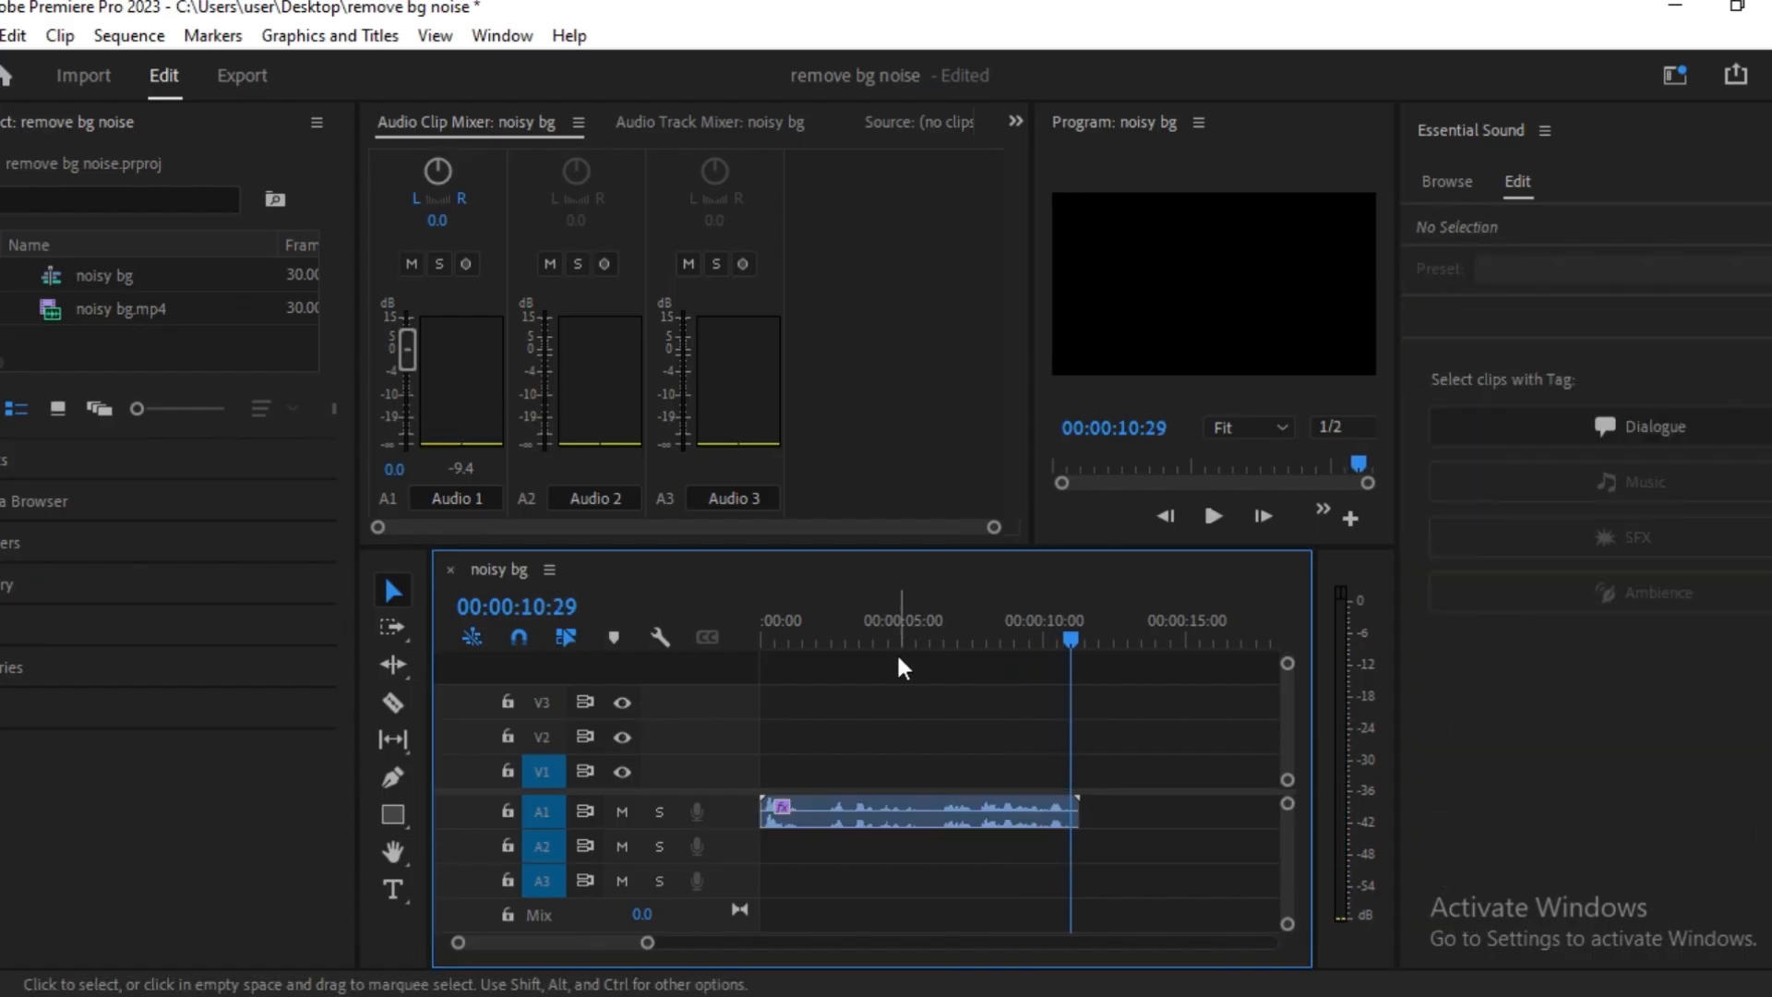
pyautogui.click(912, 624)
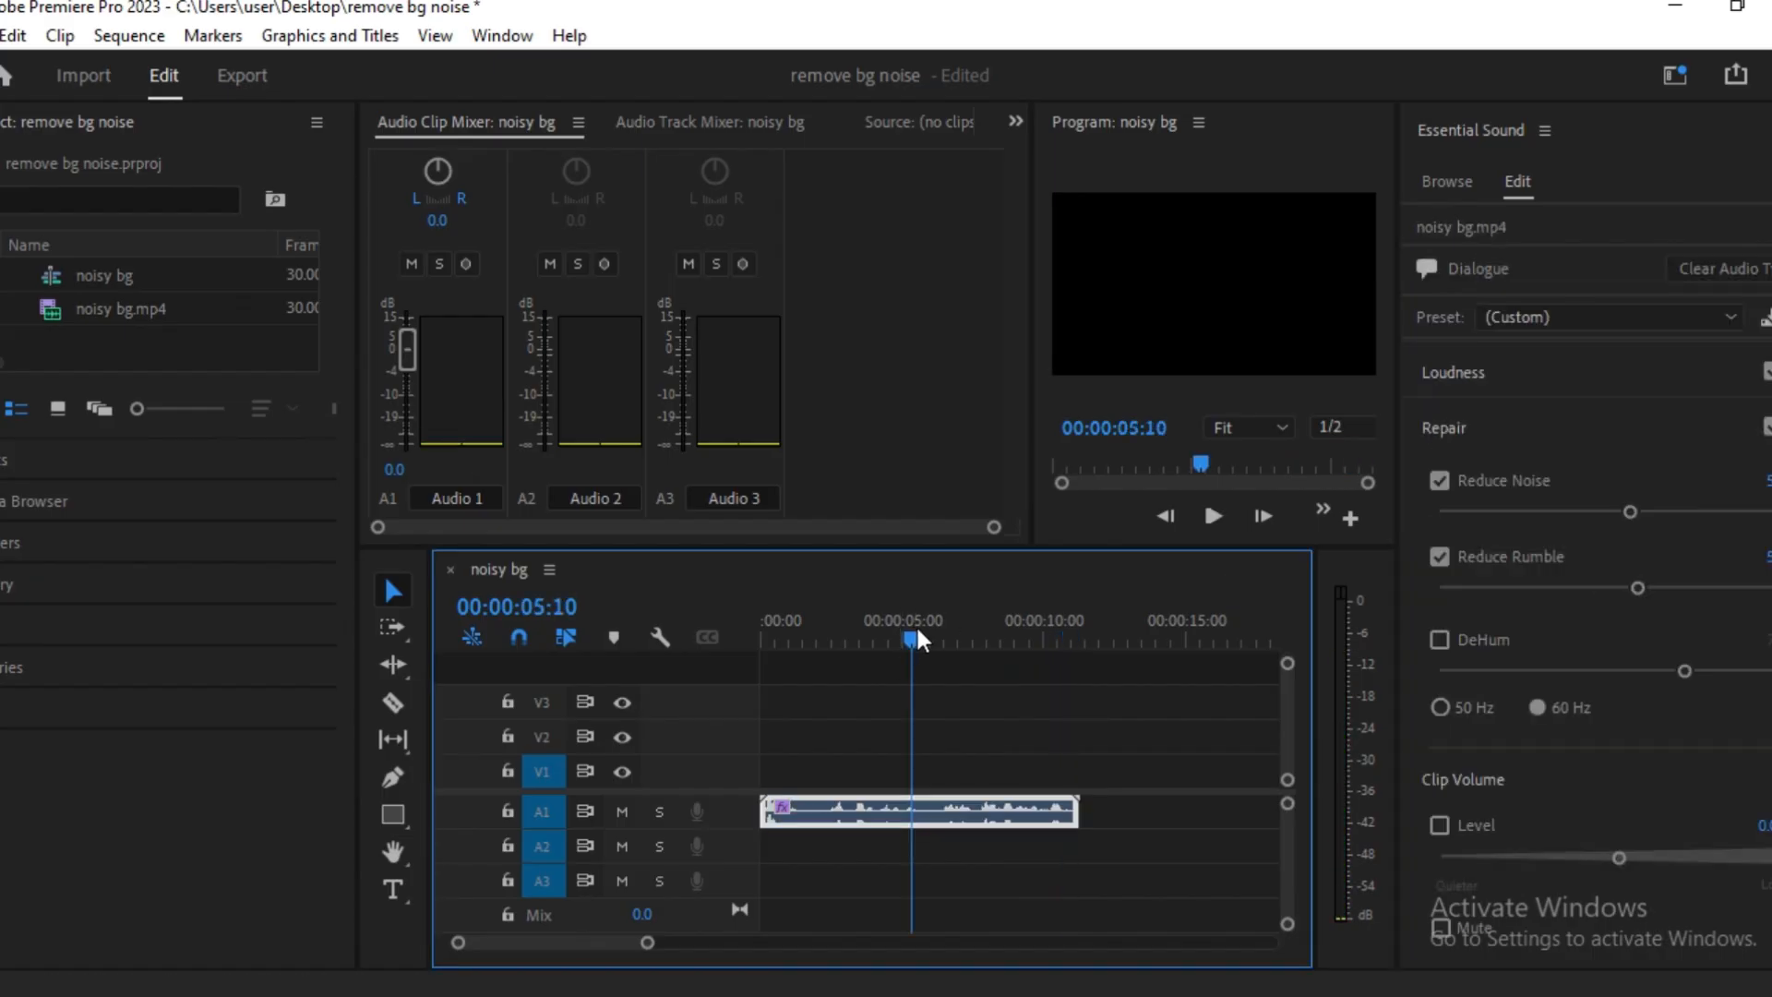
pyautogui.rightClick(943, 806)
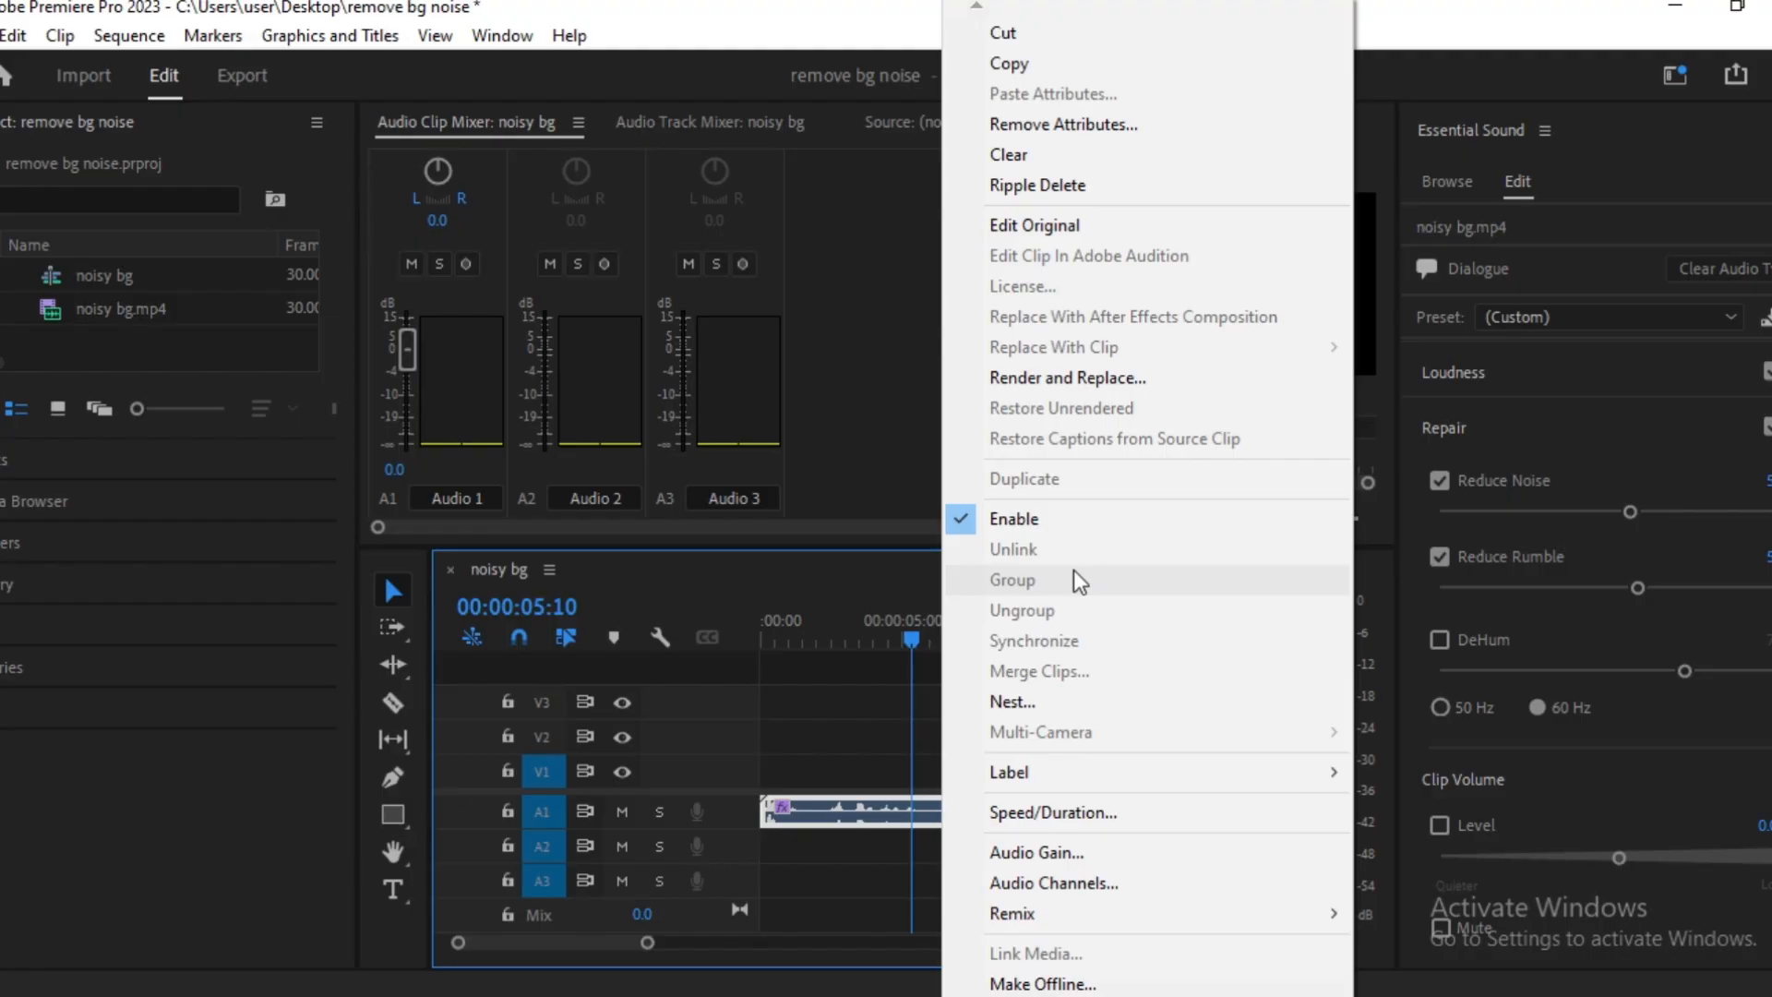